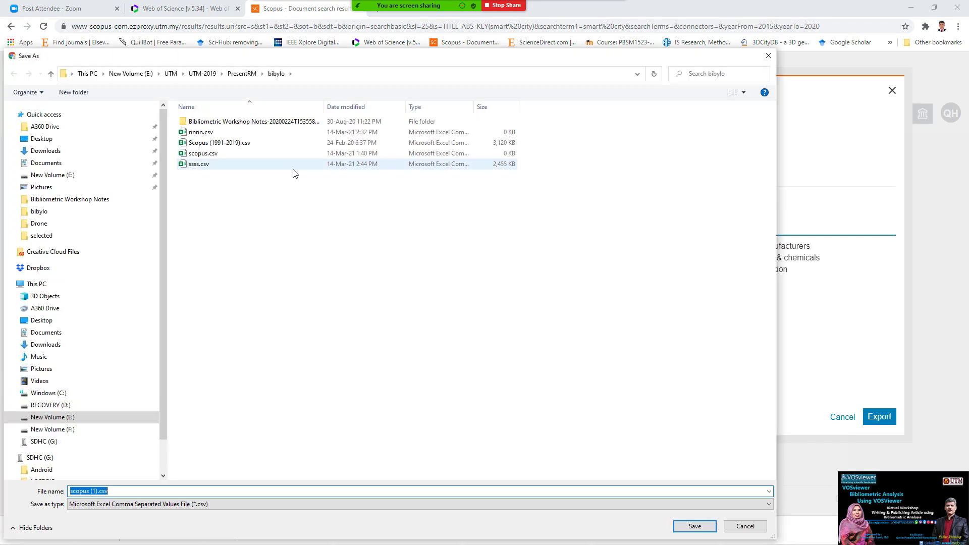
- Cancel the pending file save and return to the CSV export settings for the selected documents
left_click(768, 60)
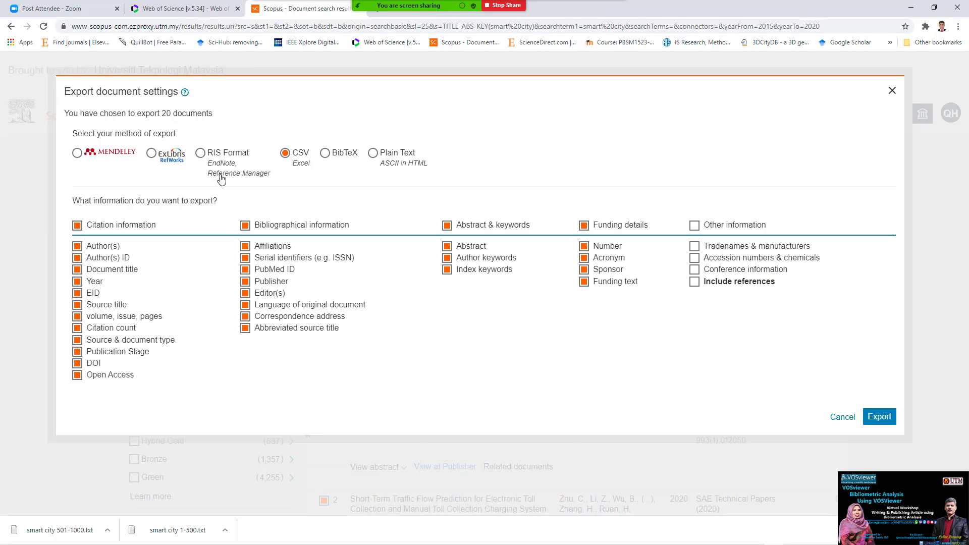
left_click_drag(356, 158, 326, 169)
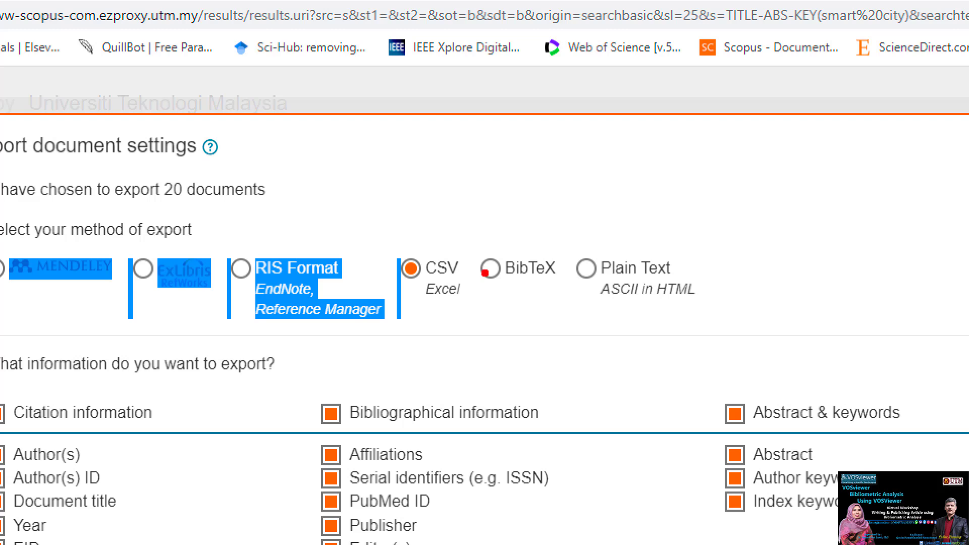
mouse_move(458, 246)
left_mouse_down()
mouse_move(437, 325)
mouse_move(413, 237)
left_mouse_up()
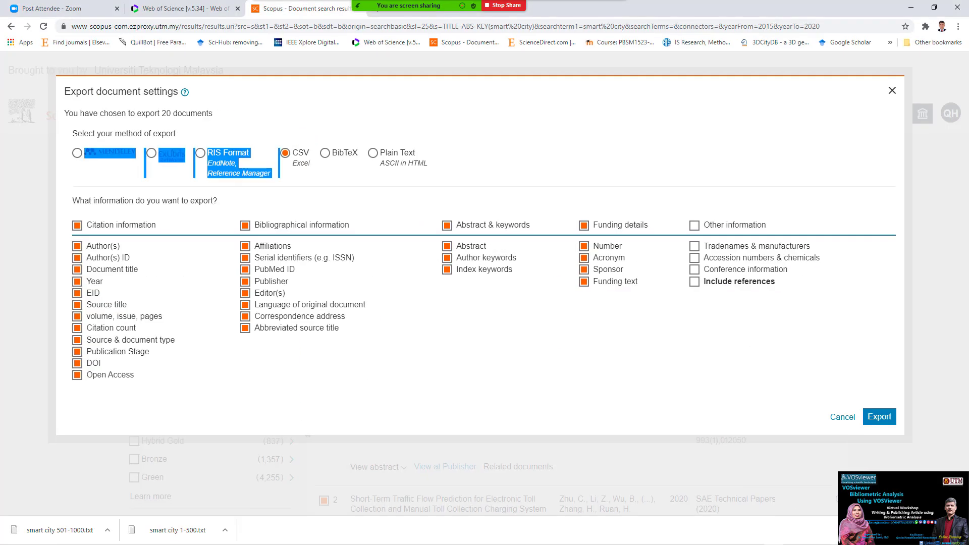
left_click(207, 395)
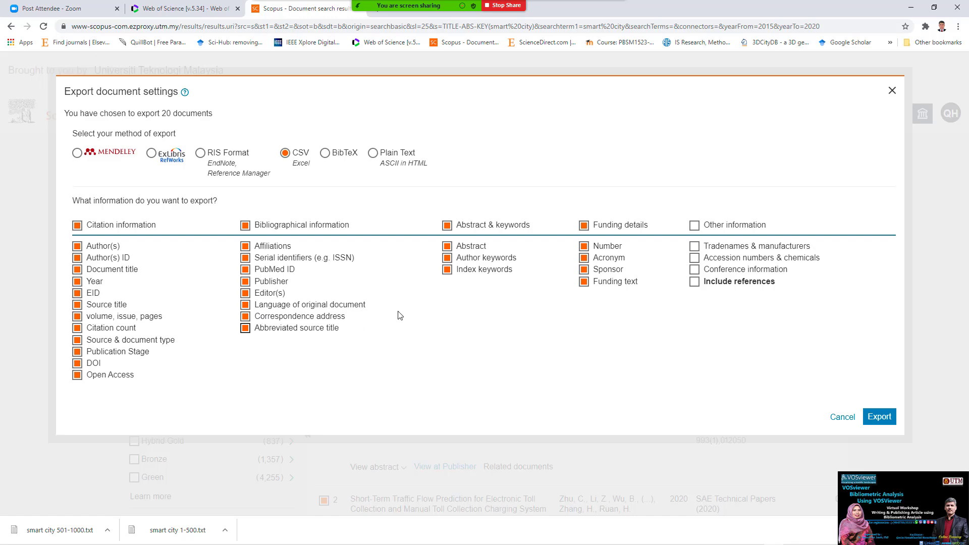
- Export the selected documents as CSV and save the file as "smarctiy scopus" in the bibylo folder
left_click(879, 421)
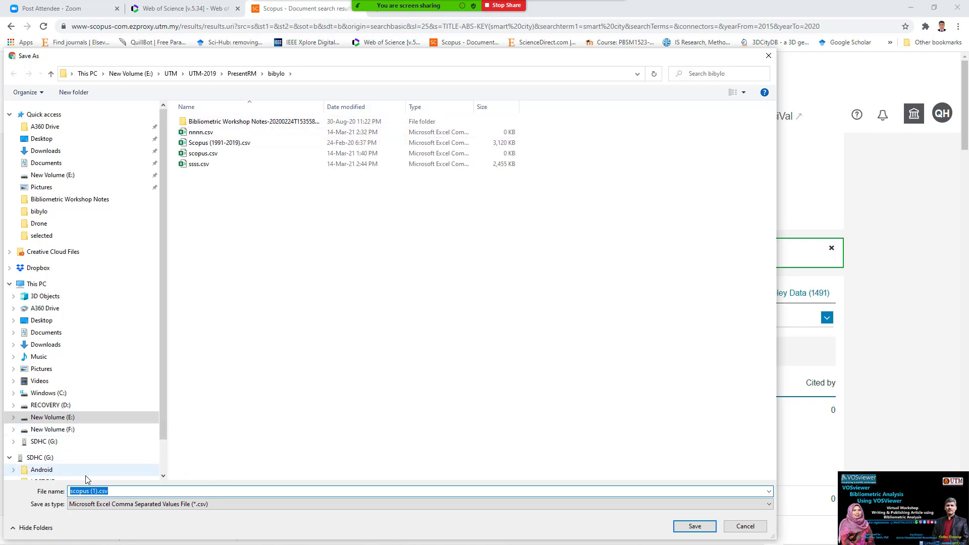
left_click(122, 491)
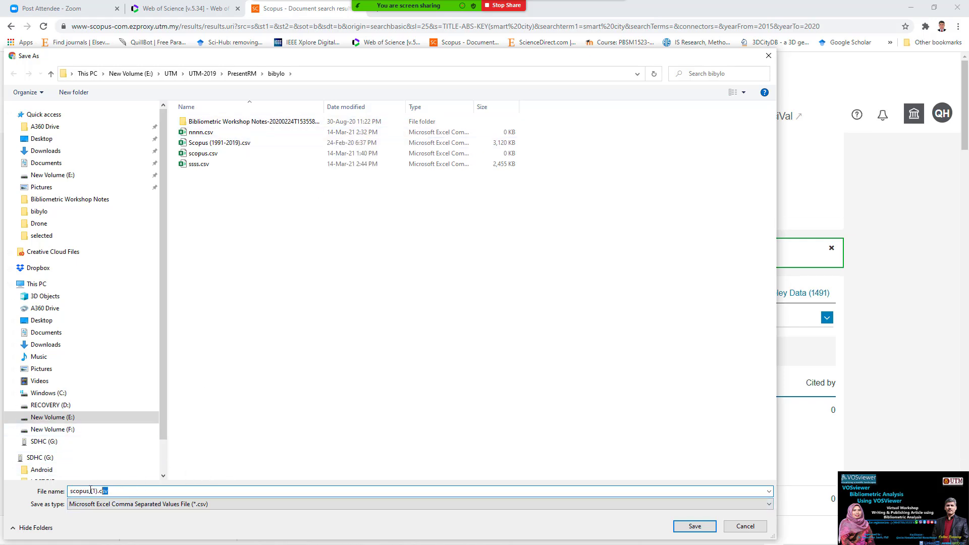
left_click_drag(90, 490, 52, 487)
type("smarctiy scopus")
left_click(703, 527)
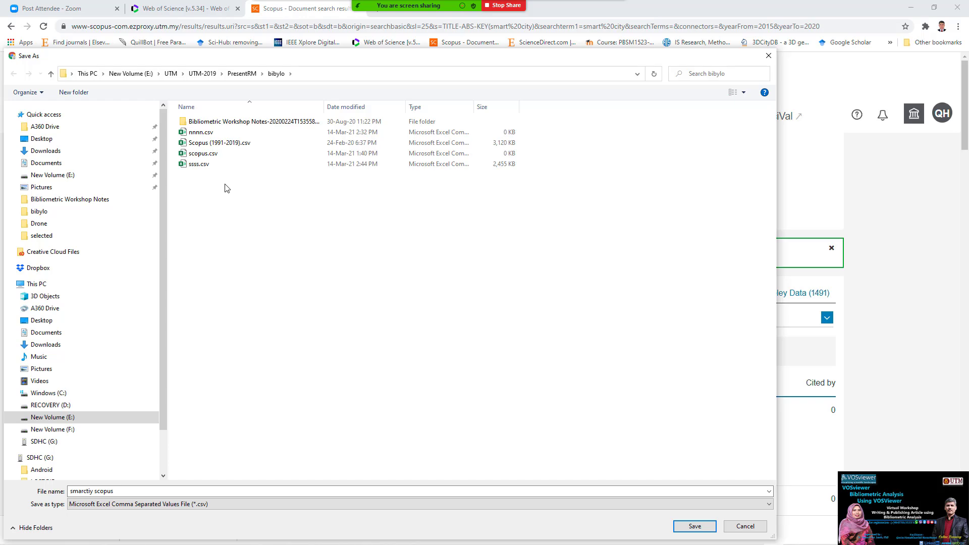
left_click(675, 528)
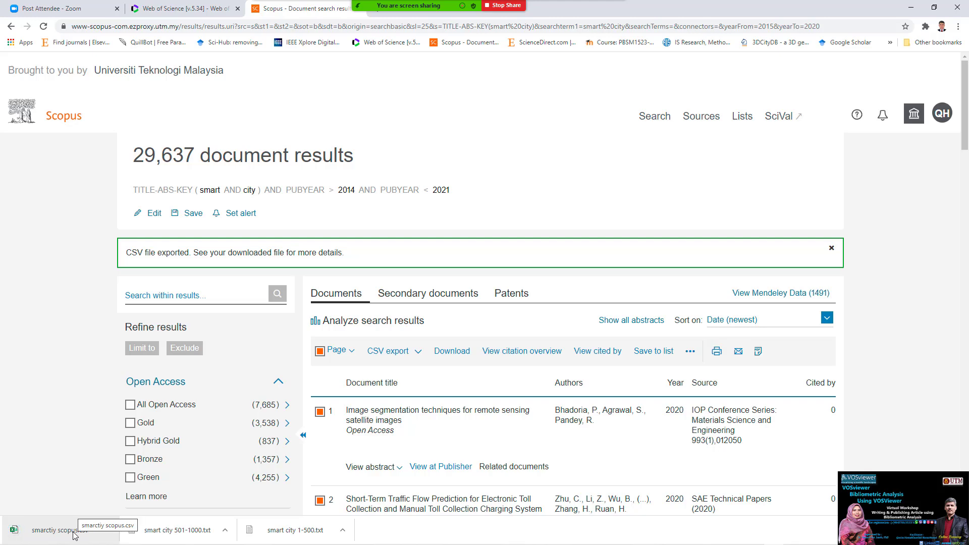
- Switch to VOSviewer and start a new map based on bibliographic data read from bibliographic database files
left_click(75, 534)
key("alt+Tab")
key("Tab")
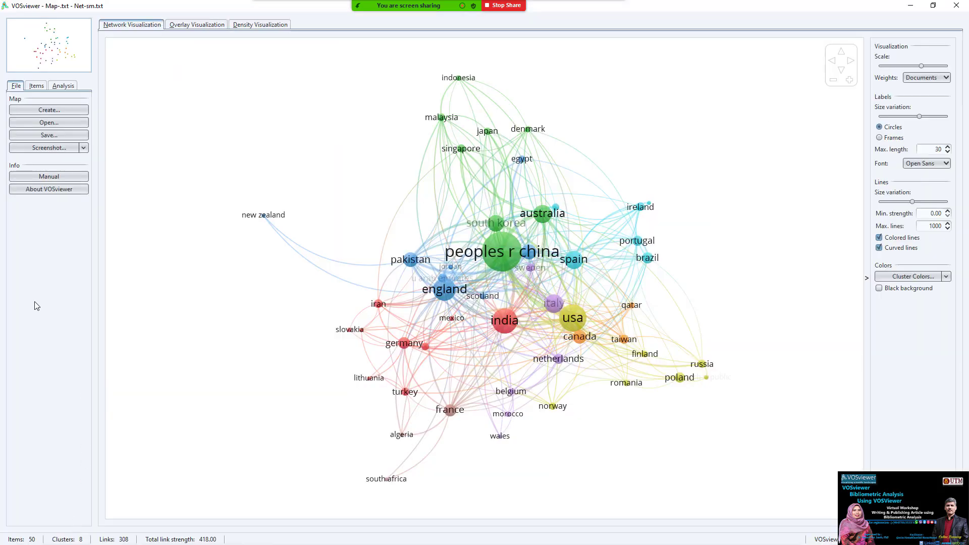
left_click(49, 110)
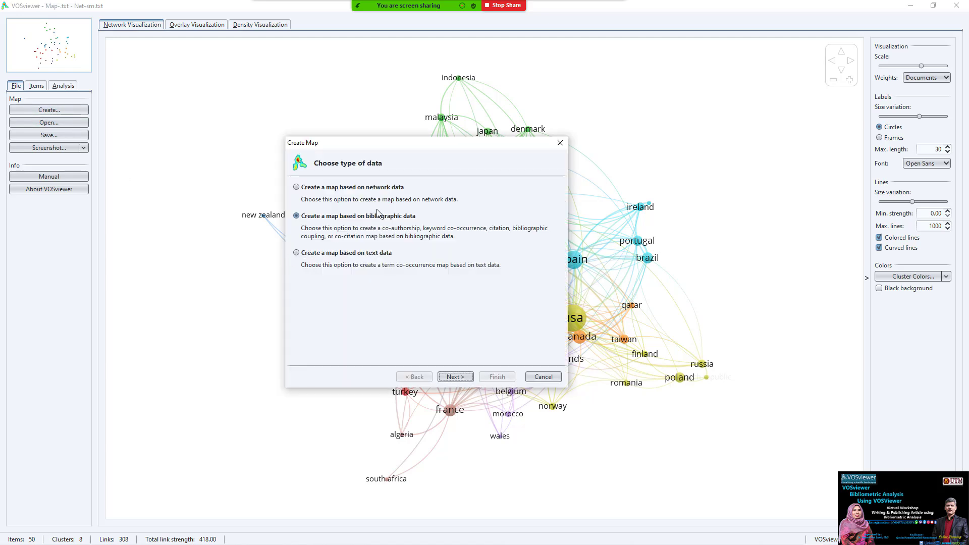
left_click(456, 377)
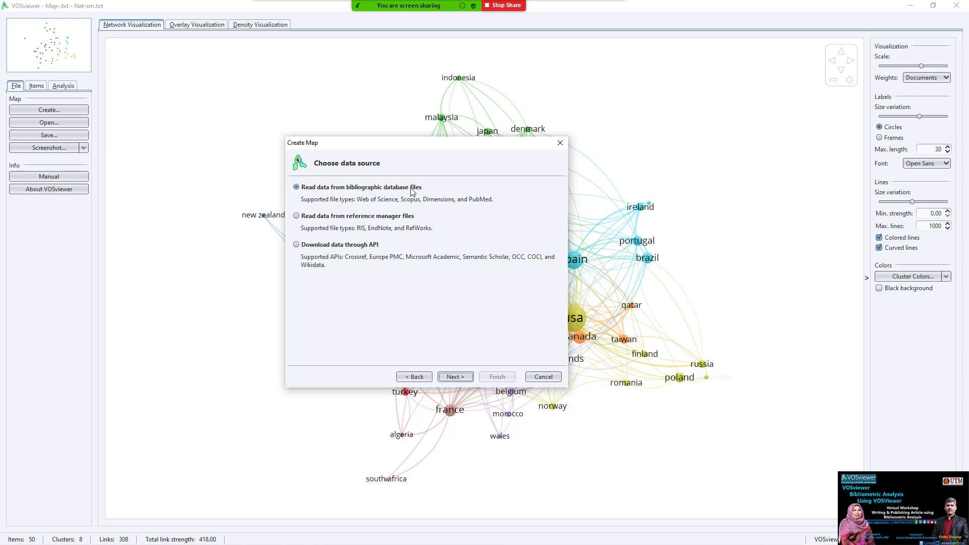
left_click(458, 378)
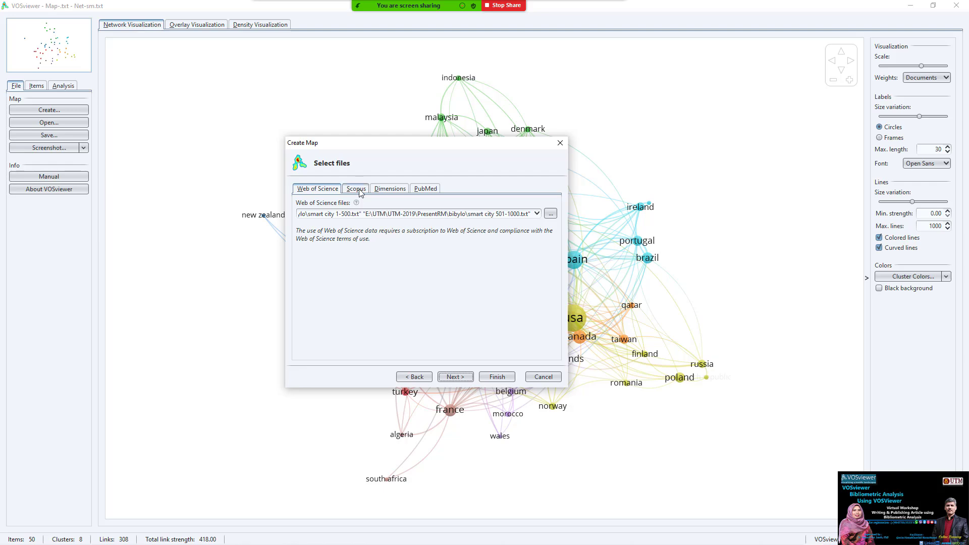
- Load smarctiy scopus.csv from the bibylo folder as the Scopus source file for the map
left_click(360, 190)
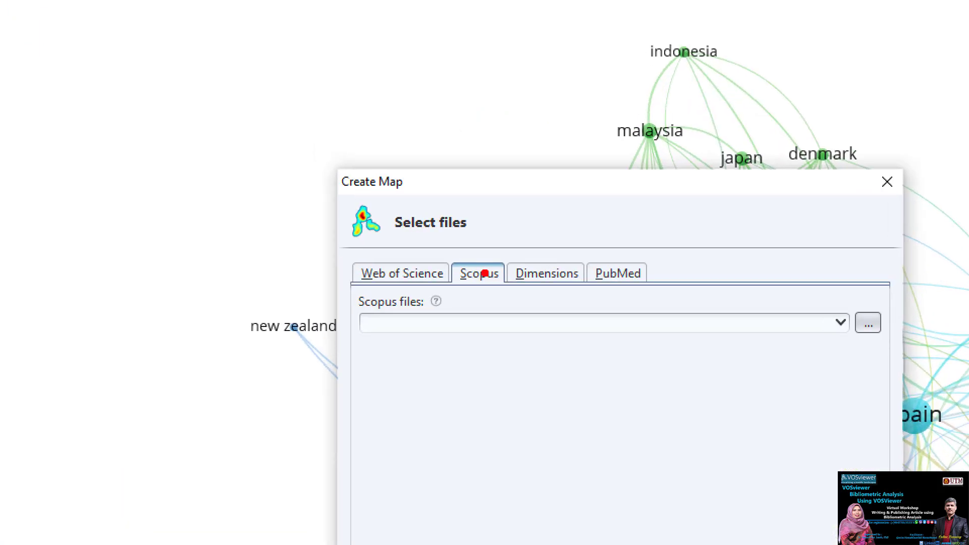
left_click_drag(492, 258, 545, 203)
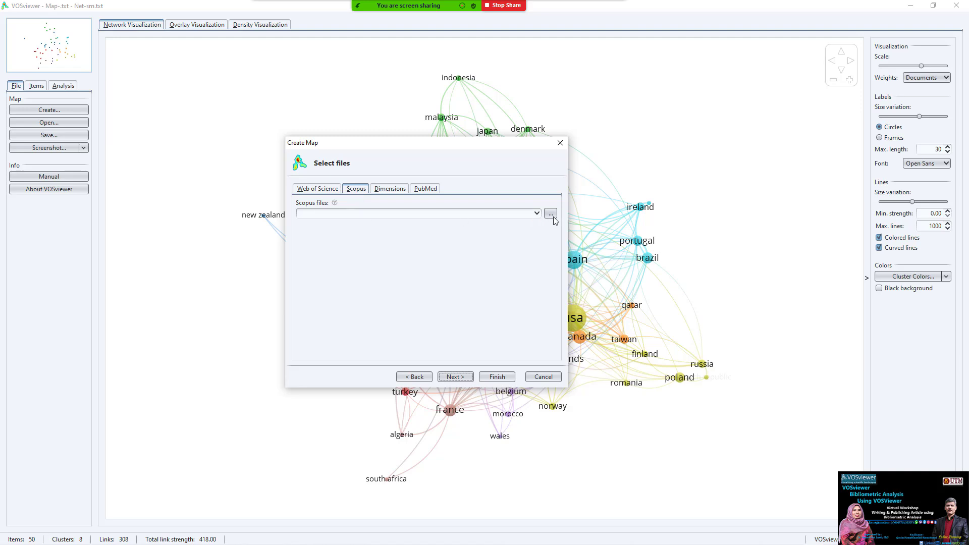
left_click(868, 322)
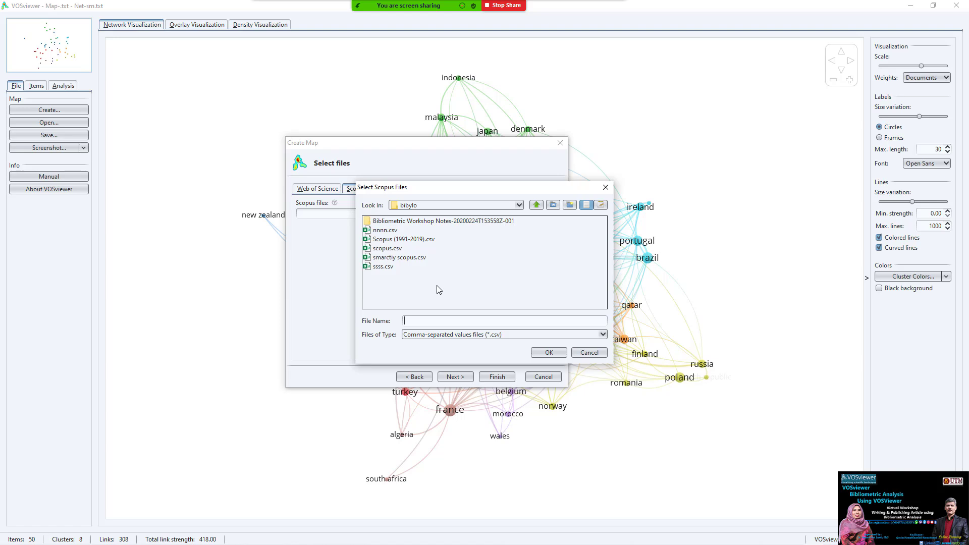
left_click(403, 259)
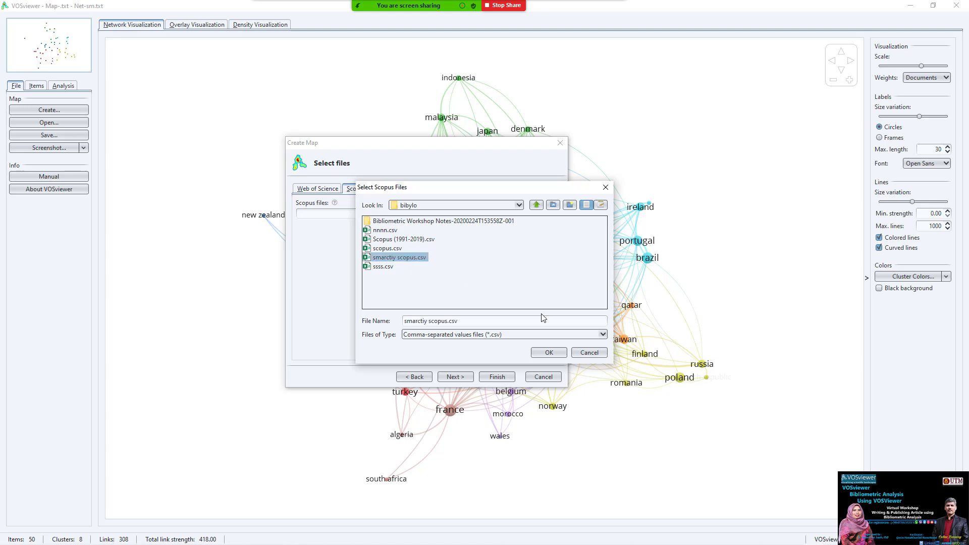
left_click(554, 353)
left_click(471, 376)
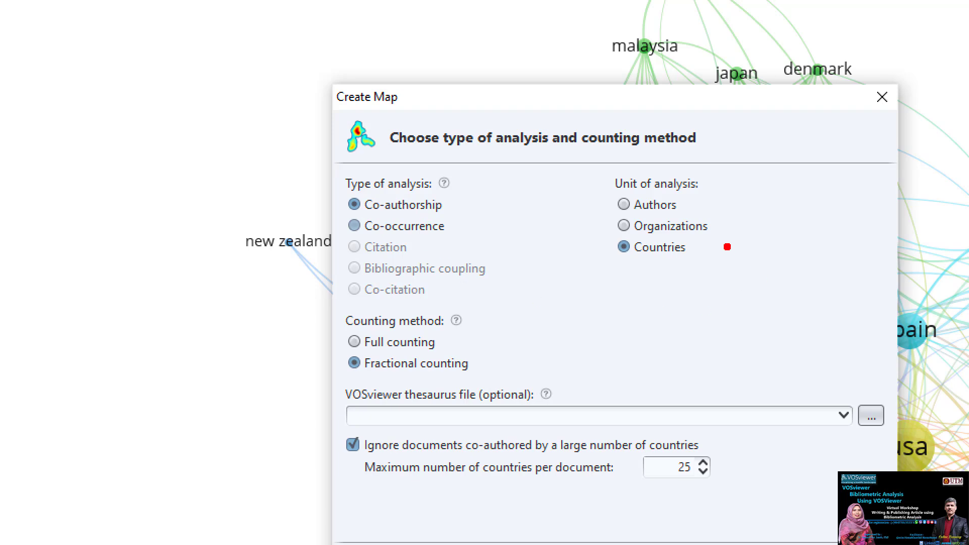
- Choose co-authorship as the type of analysis, with countries as the unit of analysis
left_click_drag(724, 242, 686, 250)
left_click_drag(699, 192, 752, 174)
left_click_drag(727, 222, 761, 208)
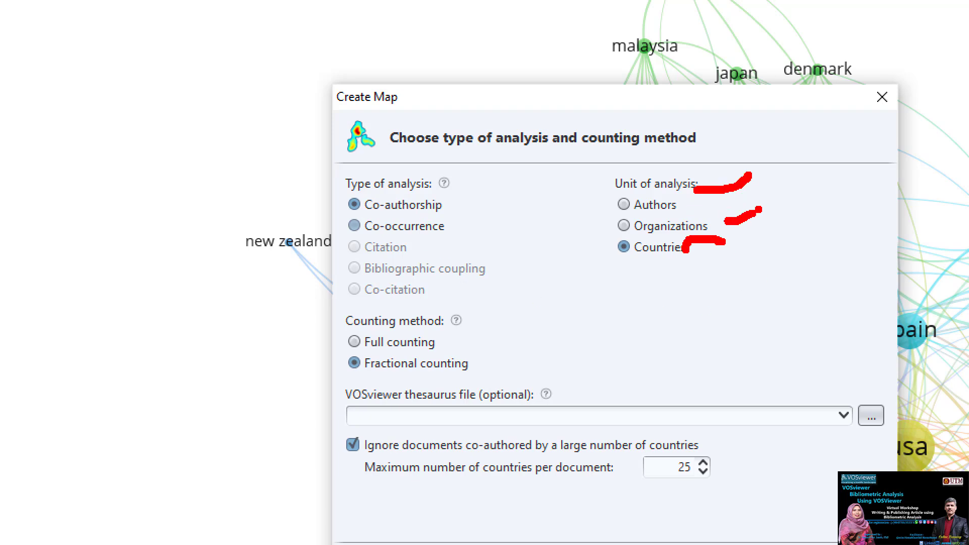
left_click(431, 218)
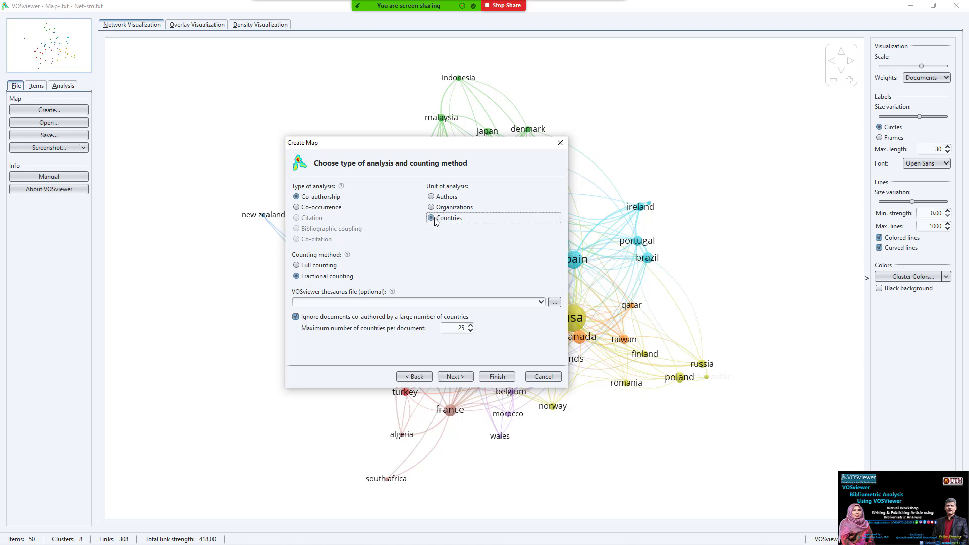
left_click(322, 197)
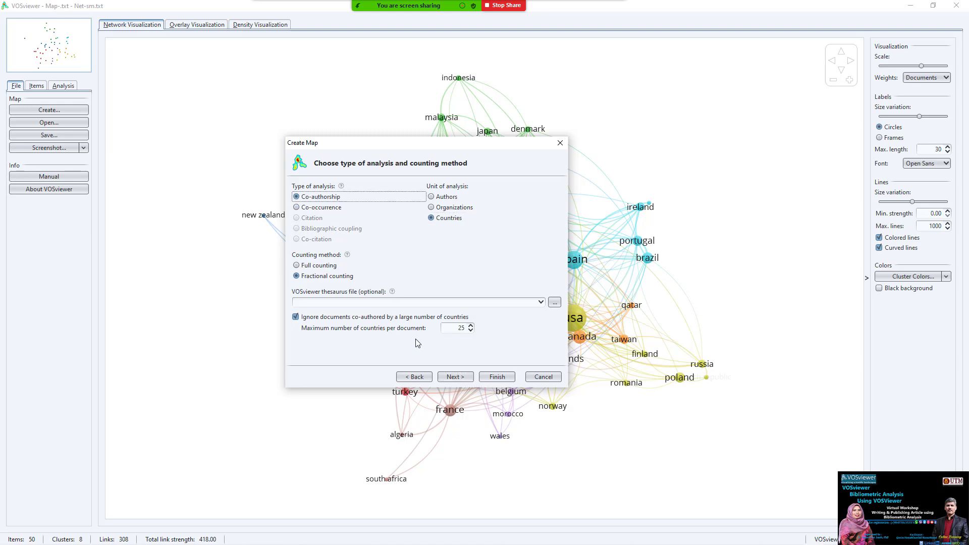
left_click(456, 377)
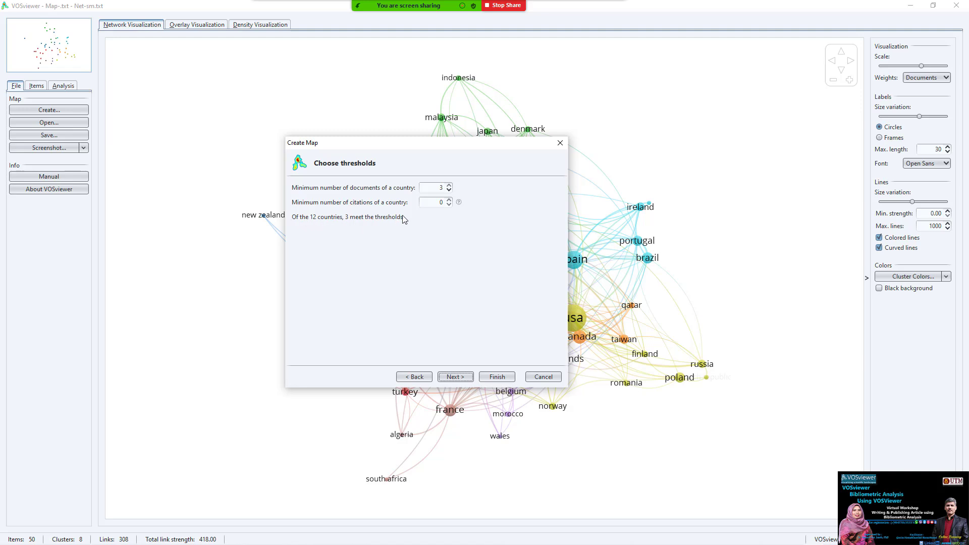
- Accept the default thresholds and number of countries, keep all listed countries selected, and generate the co-authorship map
left_click(456, 376)
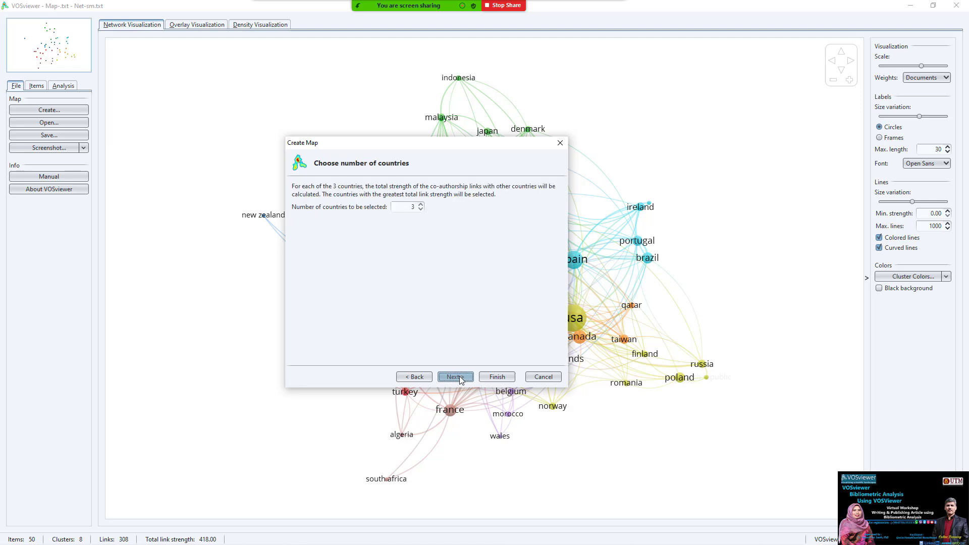
left_click(456, 377)
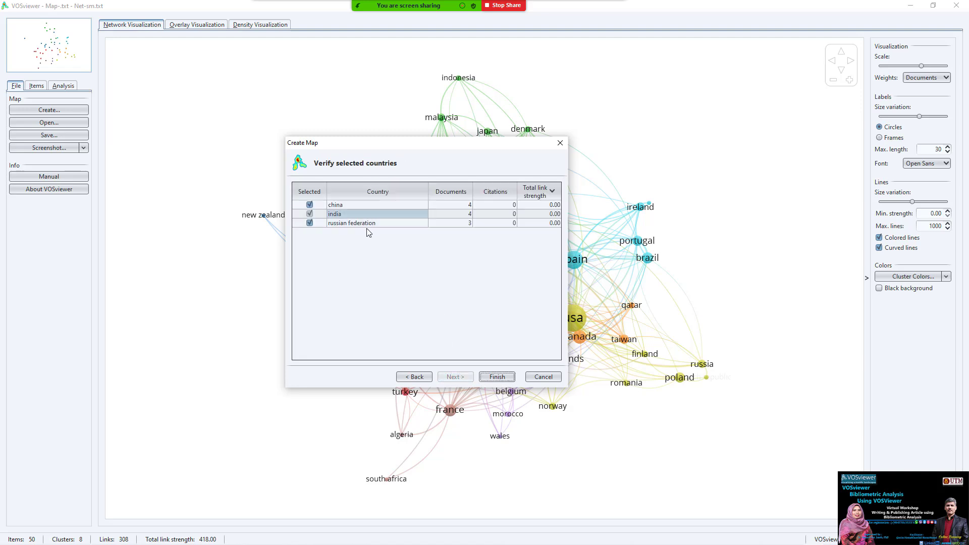
left_click(498, 380)
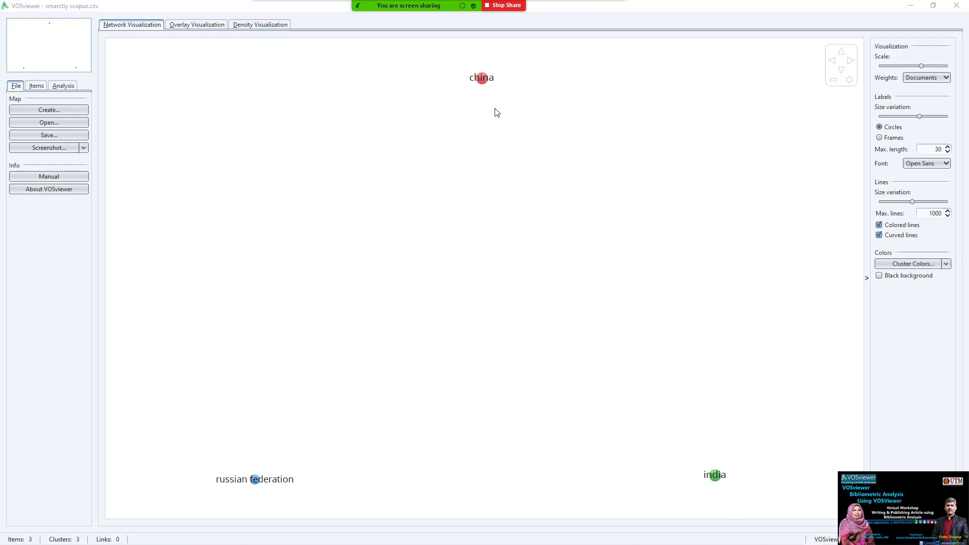
- Switch back to the Scopus search in Chrome and select all document results instead of only the current page
key("alt+Tab")
left_click(506, 210)
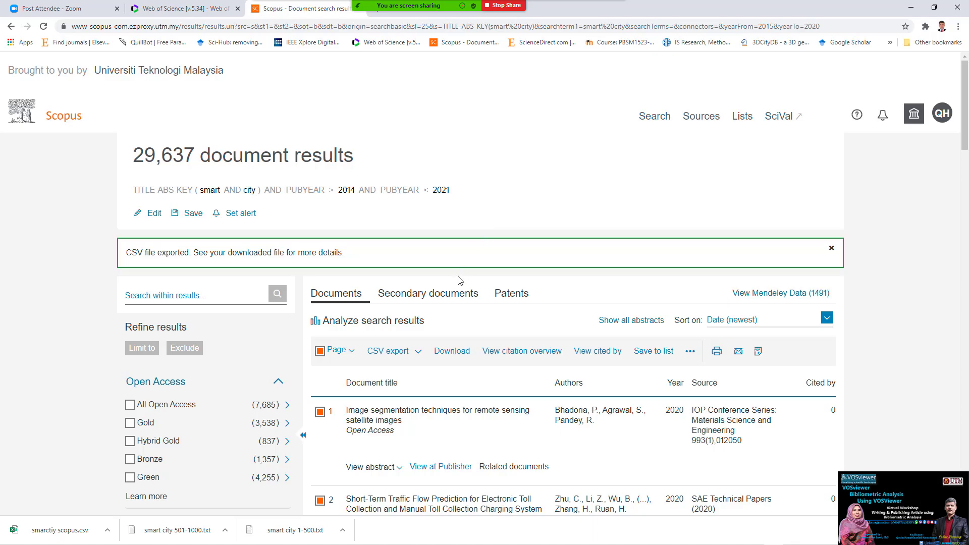
scroll(431, 352, "down", 10)
scroll(442, 336, "down", 3)
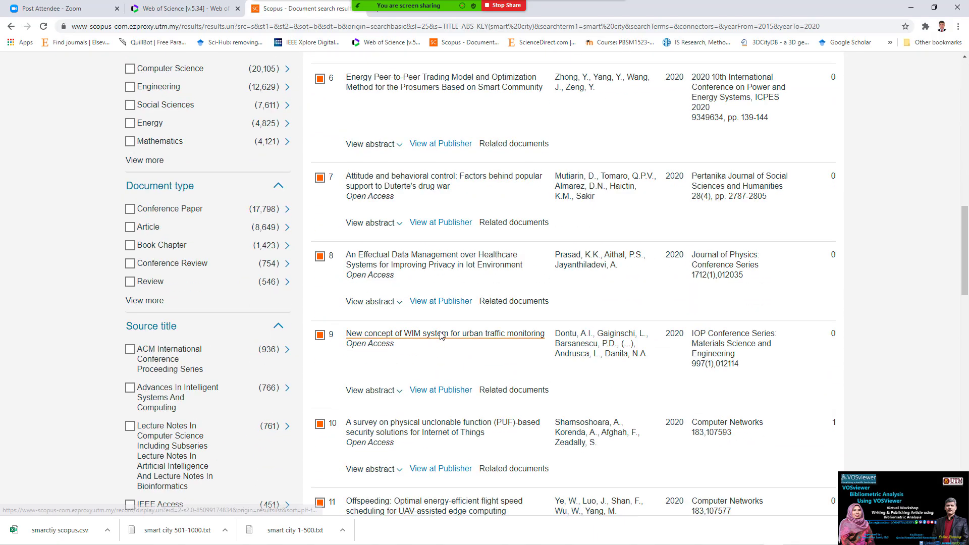
scroll(441, 335, "up", 12)
scroll(440, 332, "up", 3)
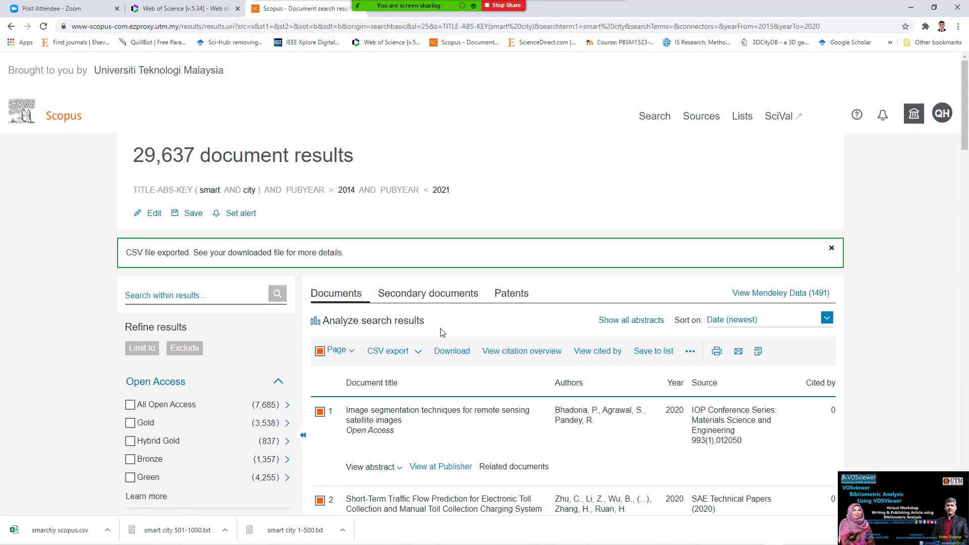
left_click(418, 352)
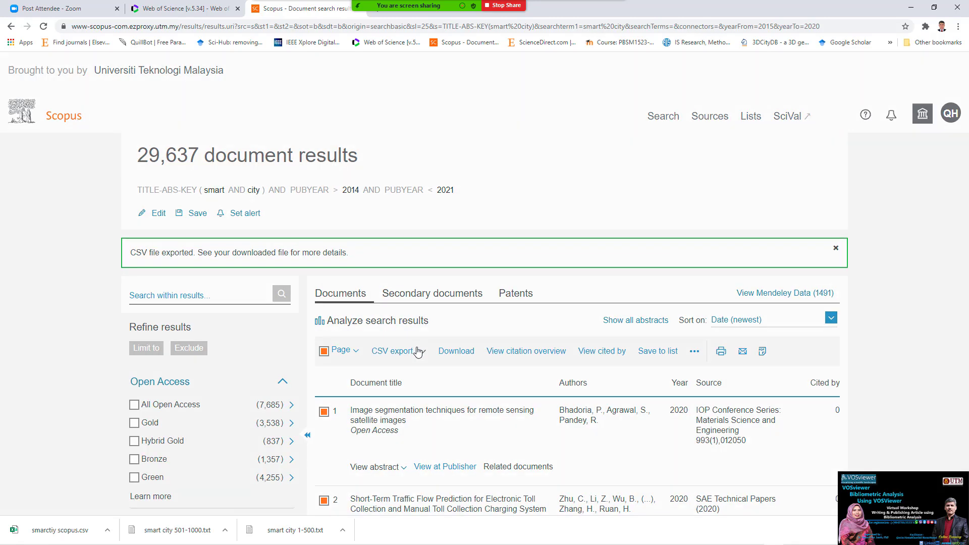
key("Escape")
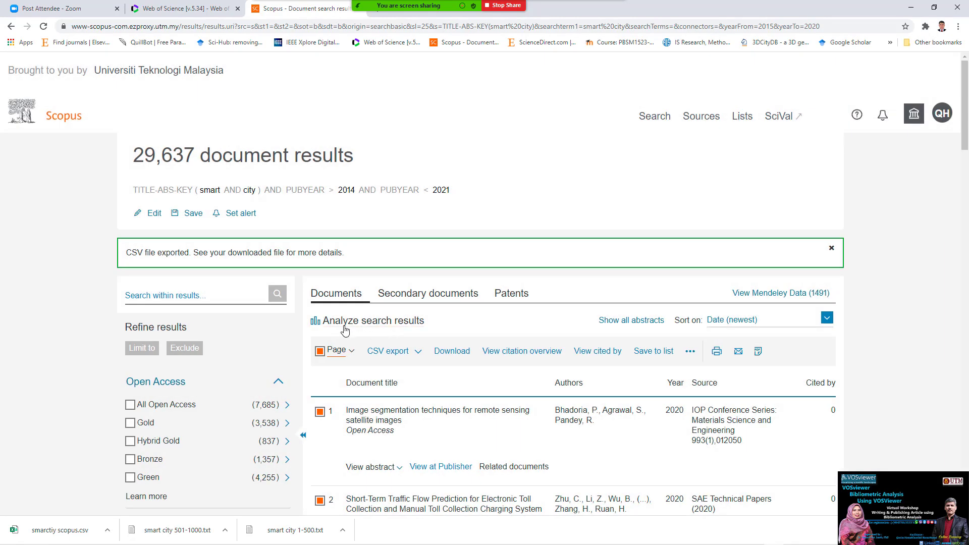
left_click(349, 353)
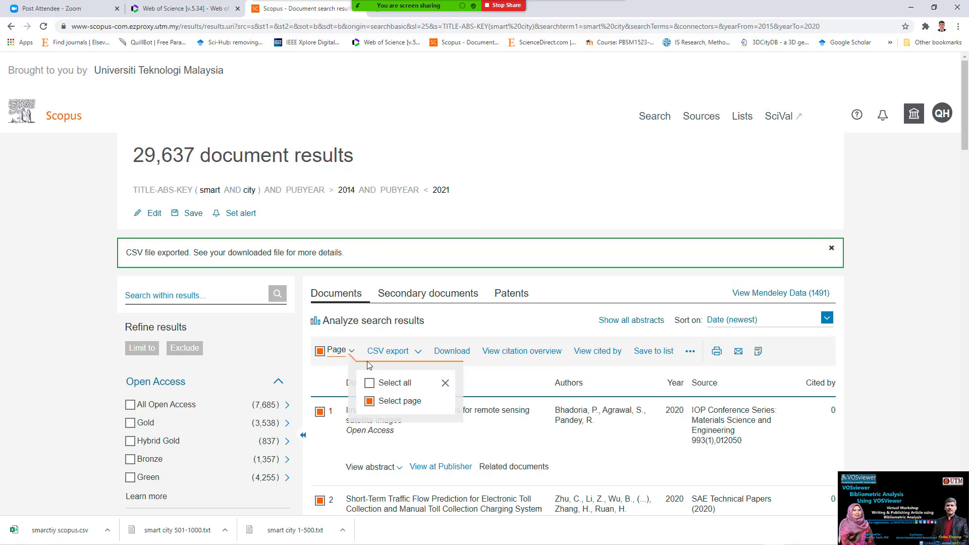
left_click(370, 386)
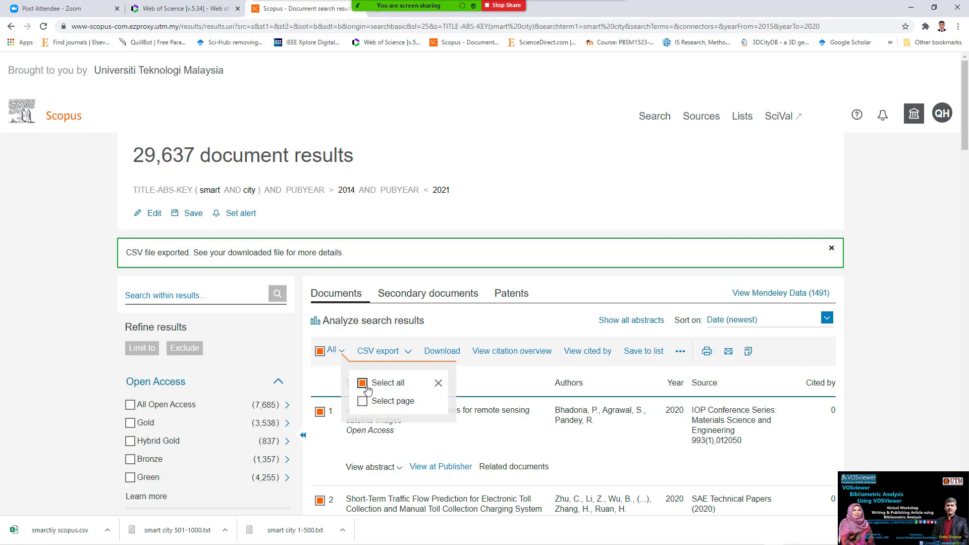
- Request a CSV export of all the selected results and limit it to only the first 2,000 documents
left_click(403, 353)
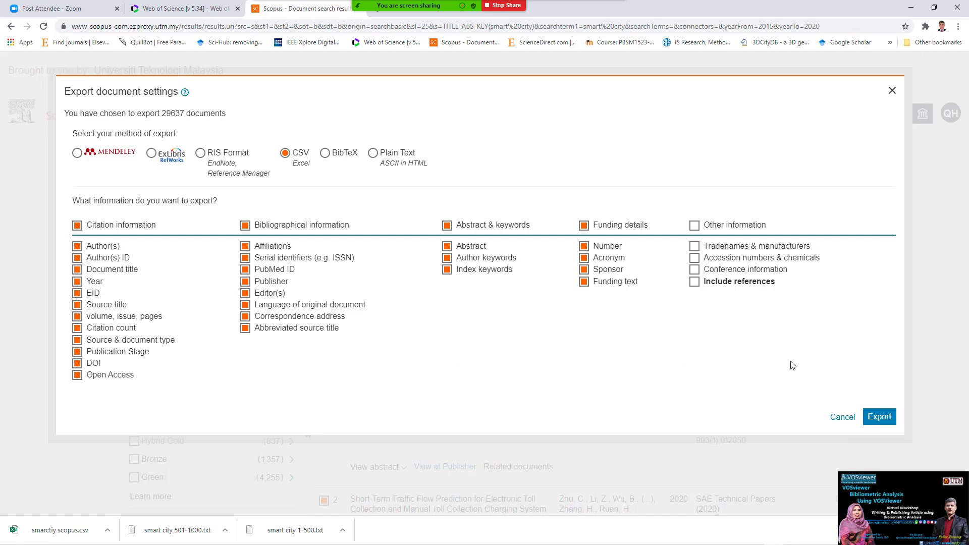
left_click(878, 415)
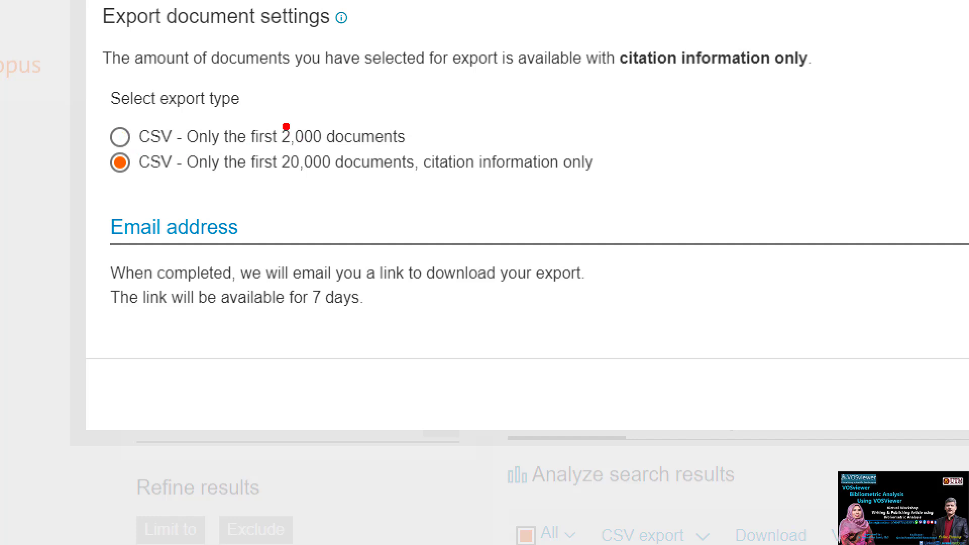
left_click_drag(286, 127, 382, 102)
left_click_drag(190, 182, 630, 185)
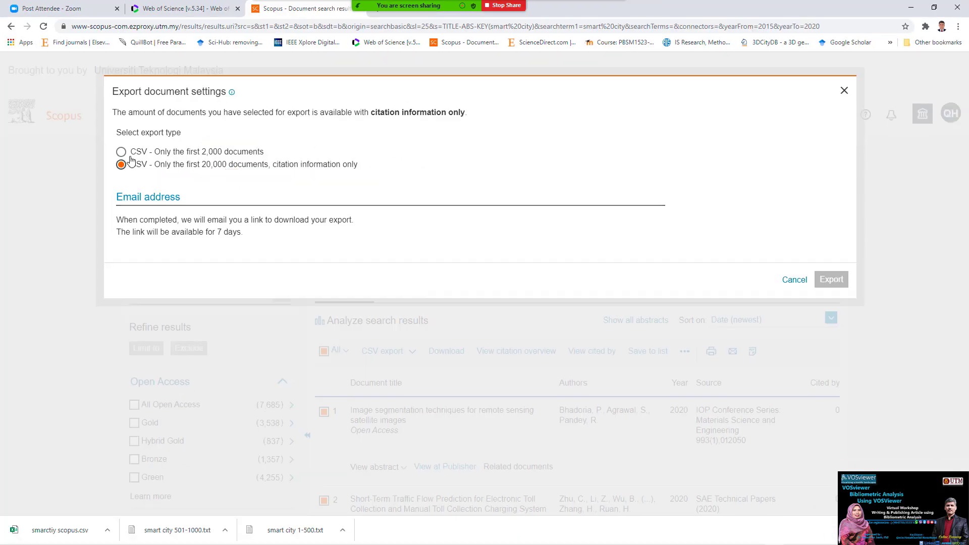
left_click(122, 154)
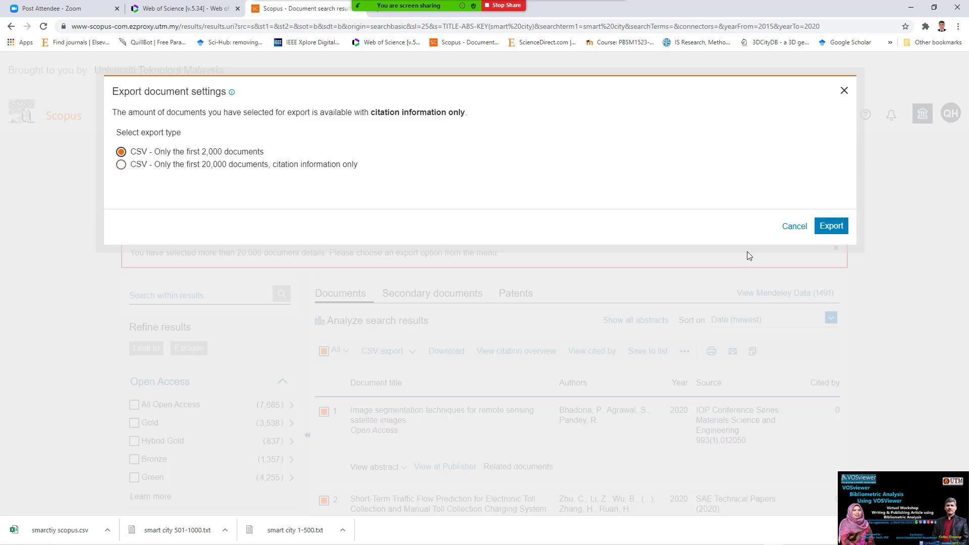
- Export the first 2,000 documents and save the CSV file as 1-2000 scopus in the bibylo folder
left_click(841, 228)
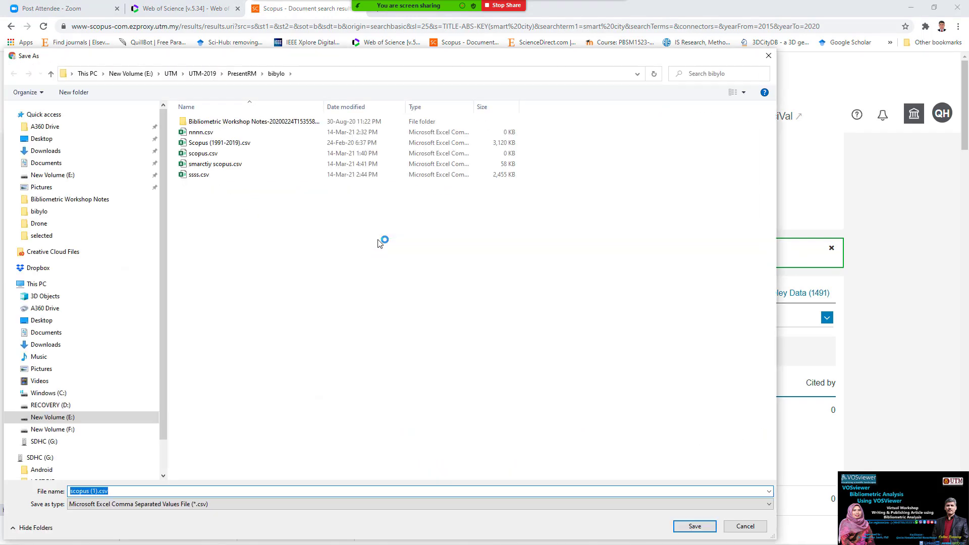
type("1-2000 scopus")
left_click(694, 526)
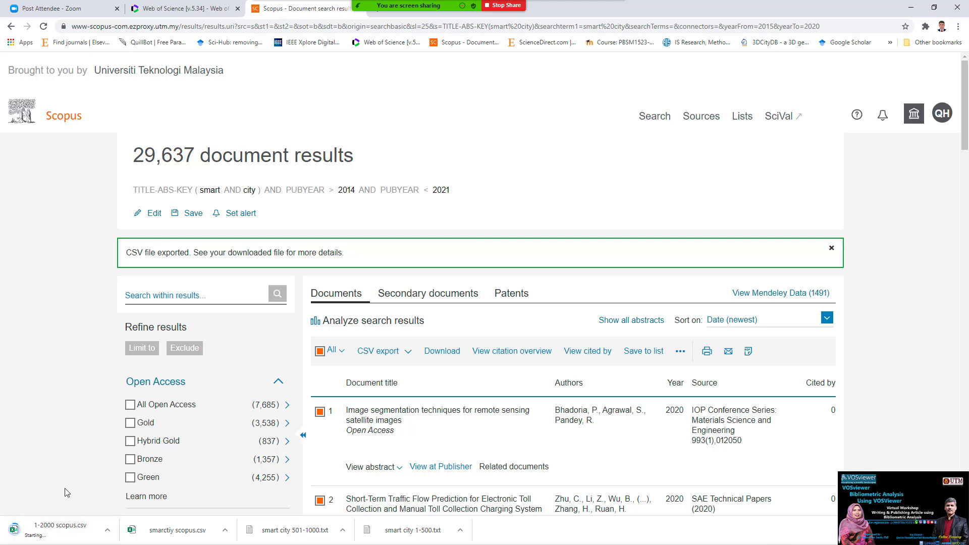
- Switch to VOSviewer and start a new map based on bibliographic data, using Scopus (1991-2019).csv as the Scopus database file
key("alt+Tab")
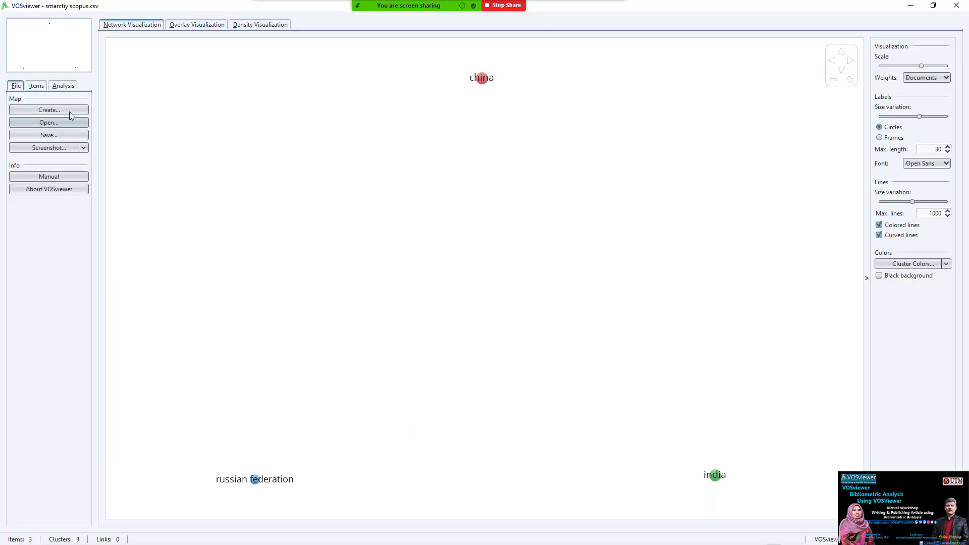
left_click(69, 112)
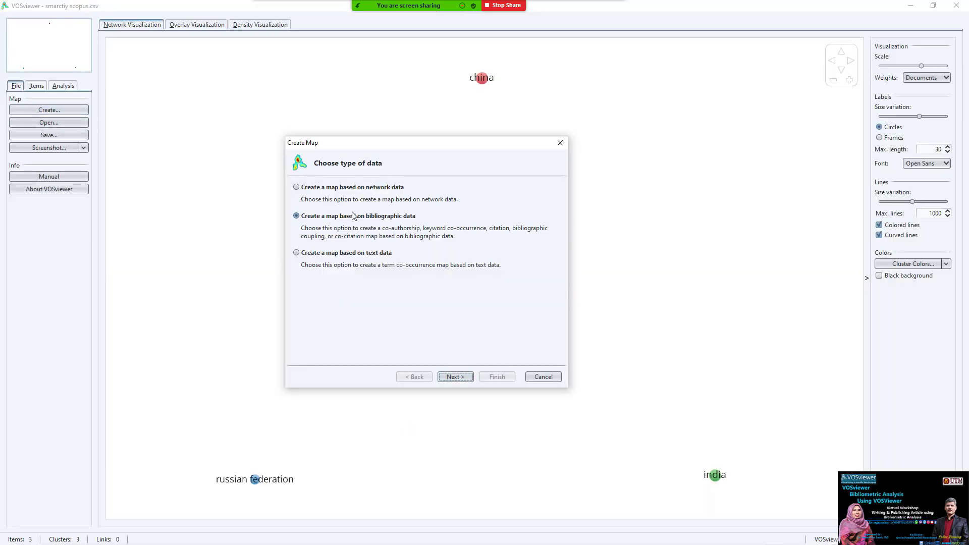
left_click(464, 378)
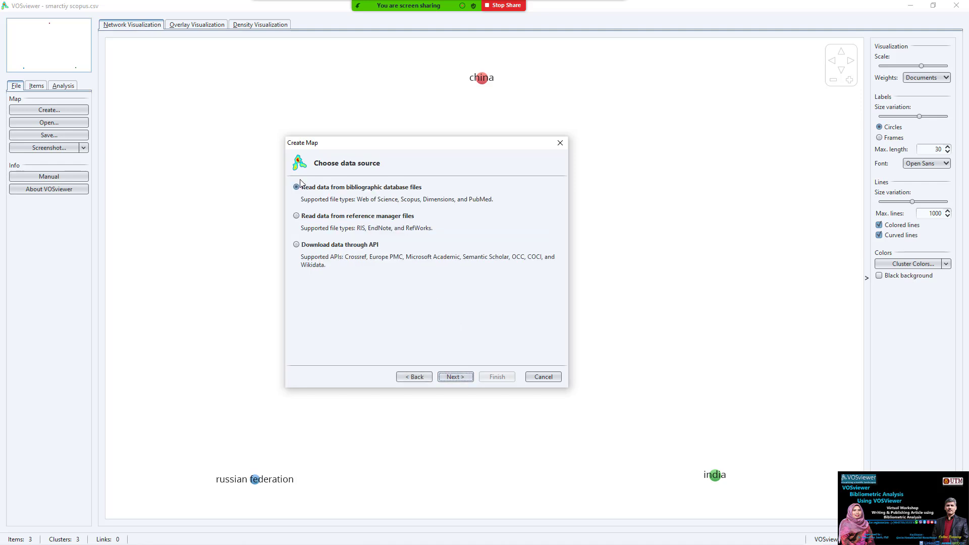
left_click(464, 378)
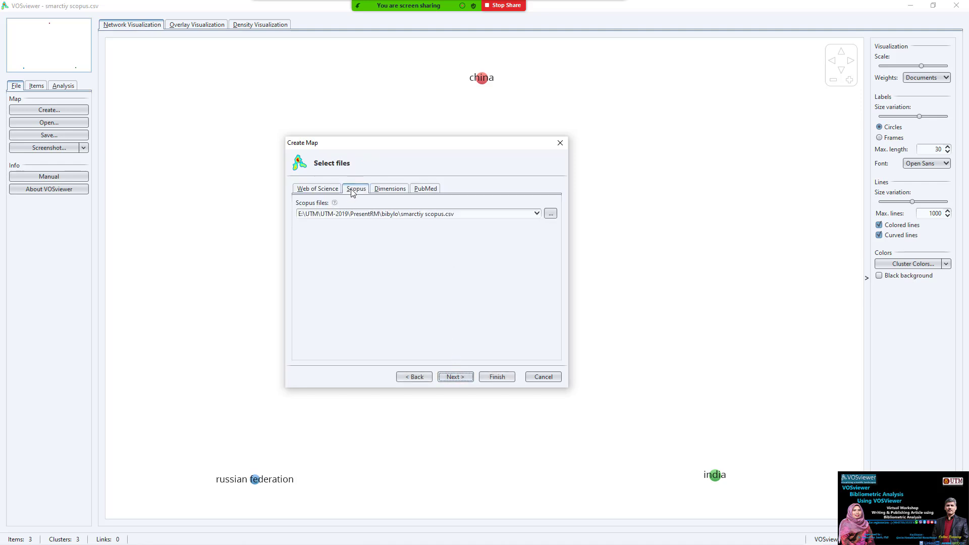
left_click(555, 217)
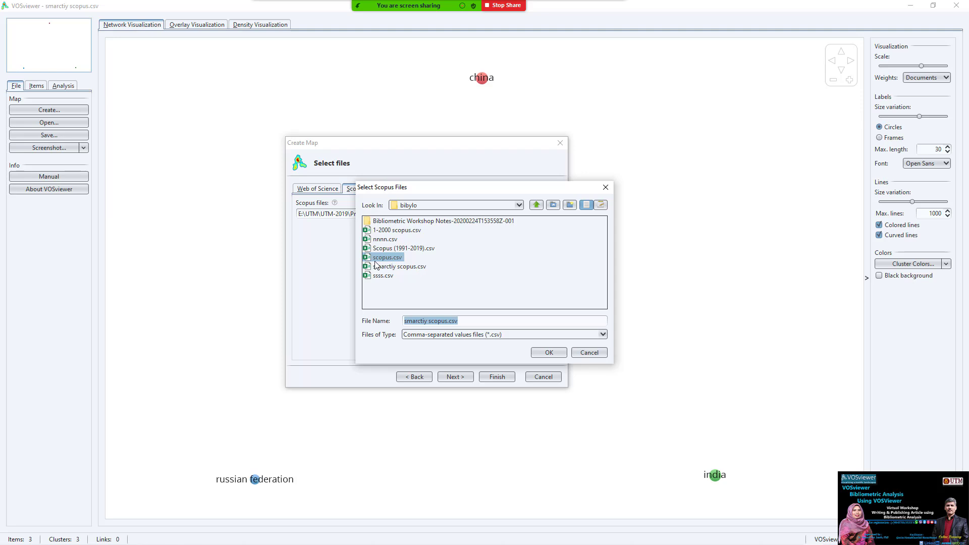
left_click(419, 249)
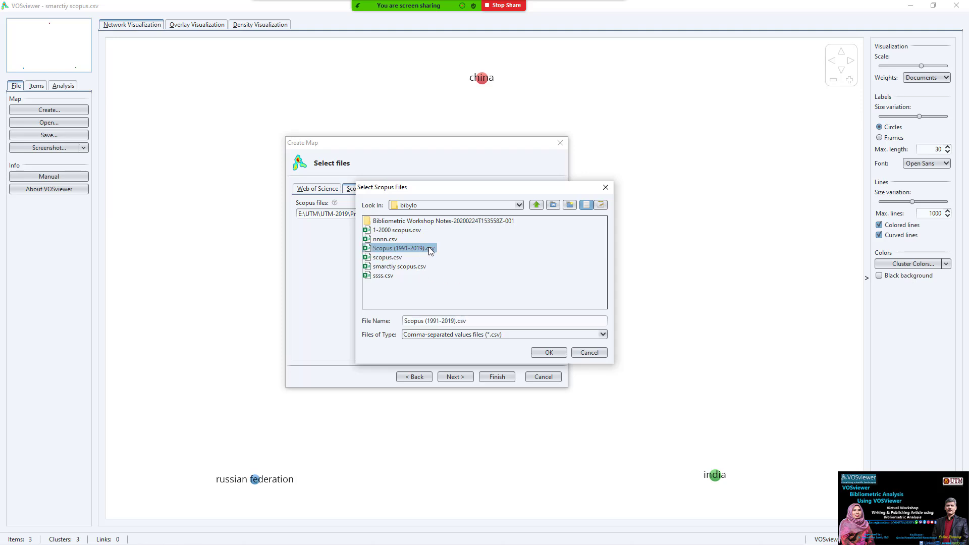
left_click(549, 352)
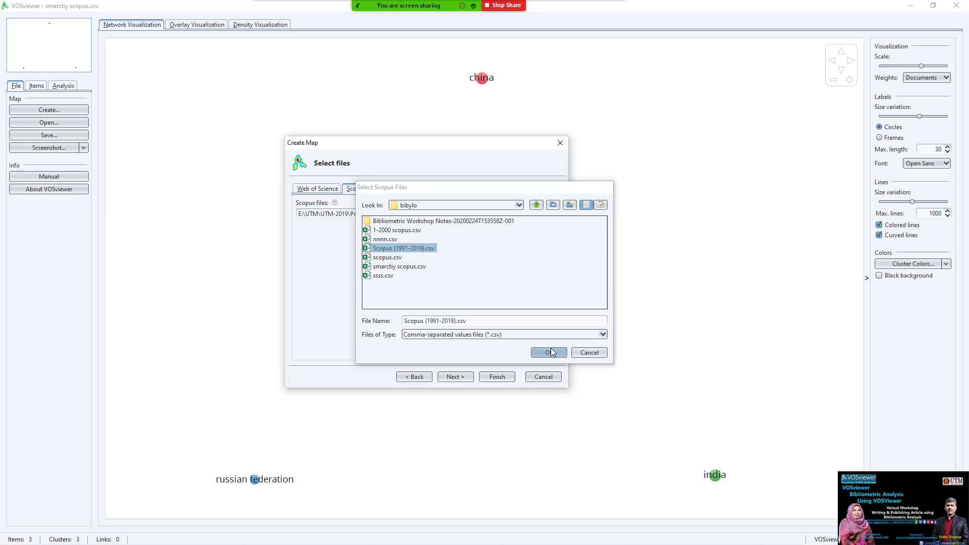
left_click(454, 377)
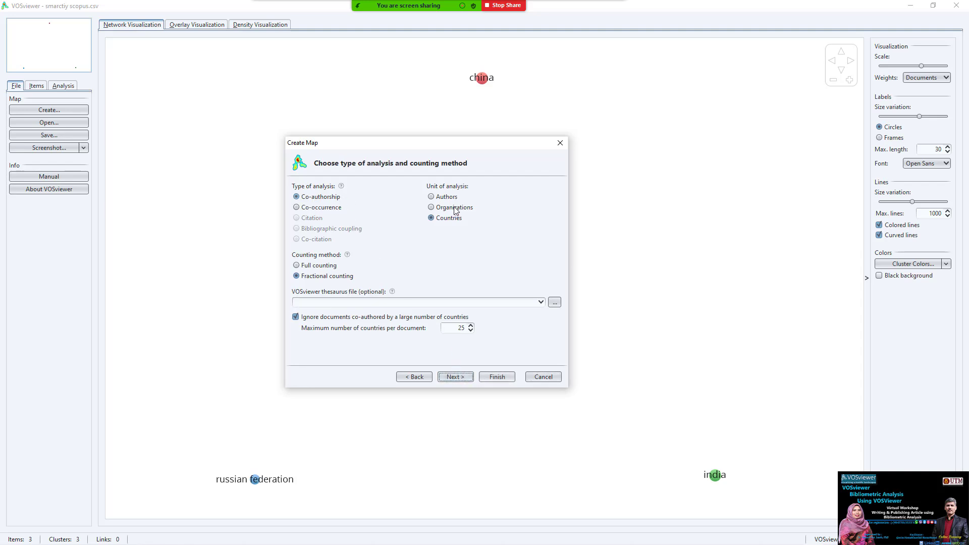
- Use countries as the unit of the co-authorship analysis and accept the default thresholds and number of countries
left_click(448, 198)
left_click(455, 221)
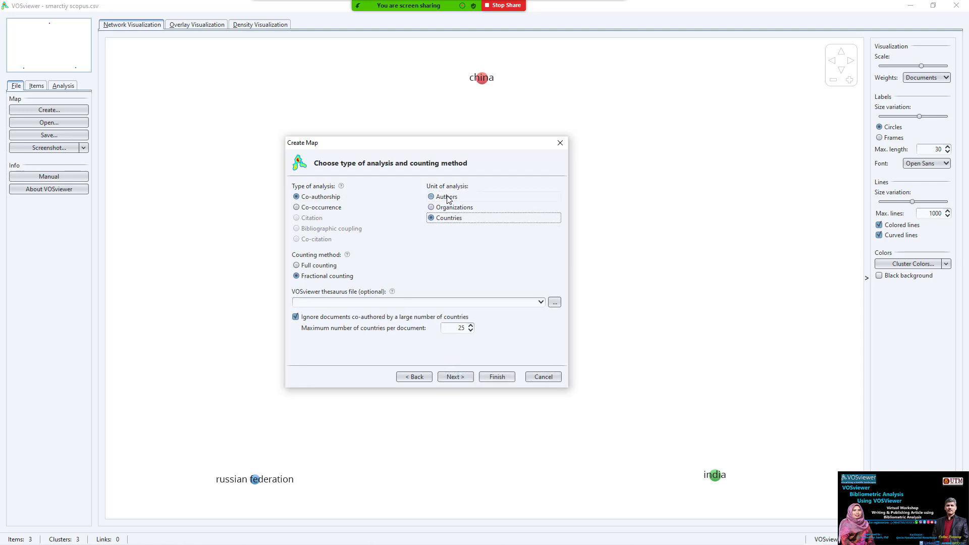
left_click(448, 198)
left_click(454, 221)
left_click(455, 377)
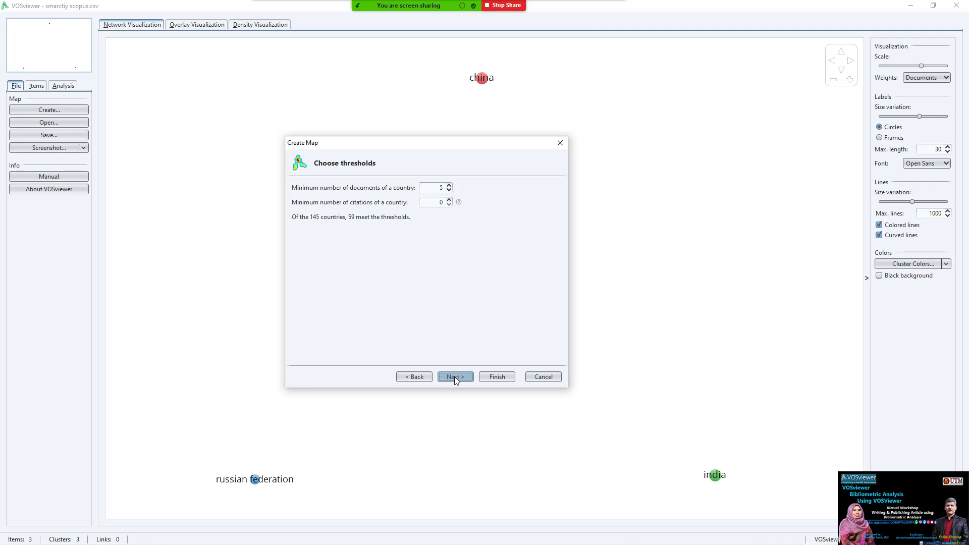
left_click(454, 377)
left_click(454, 376)
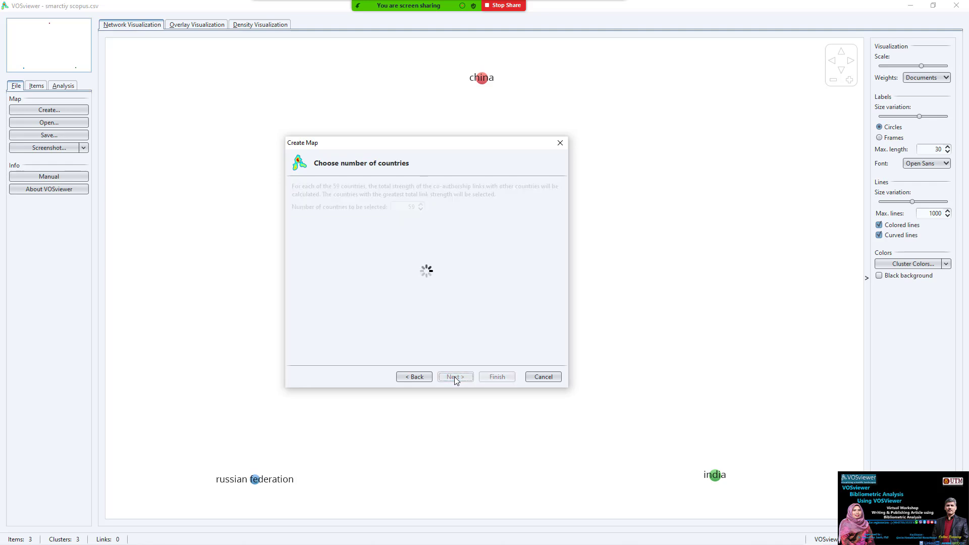
- Look through the list of selected countries and export it to the Desktop with the file name 1
scroll(415, 262, "down", 15)
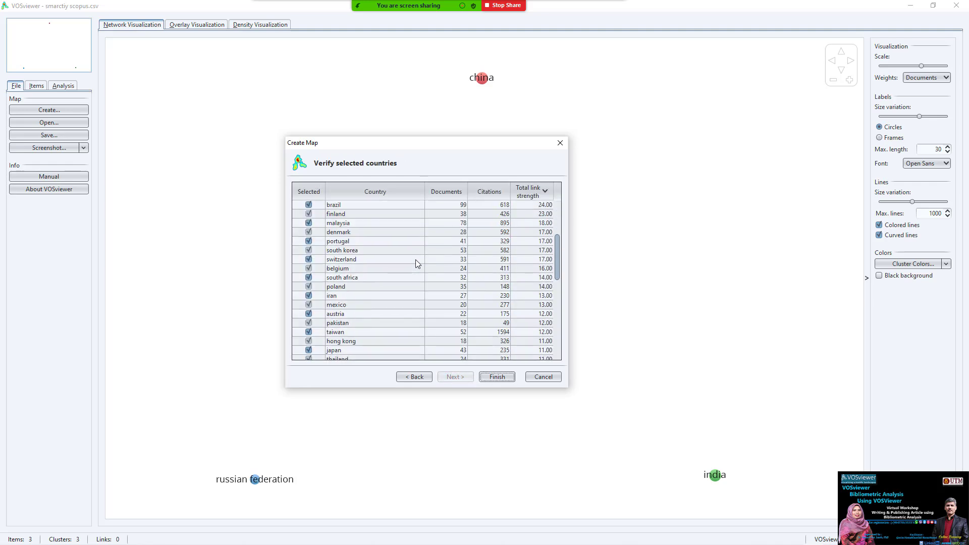
scroll(412, 261, "up", 10)
right_click(402, 257)
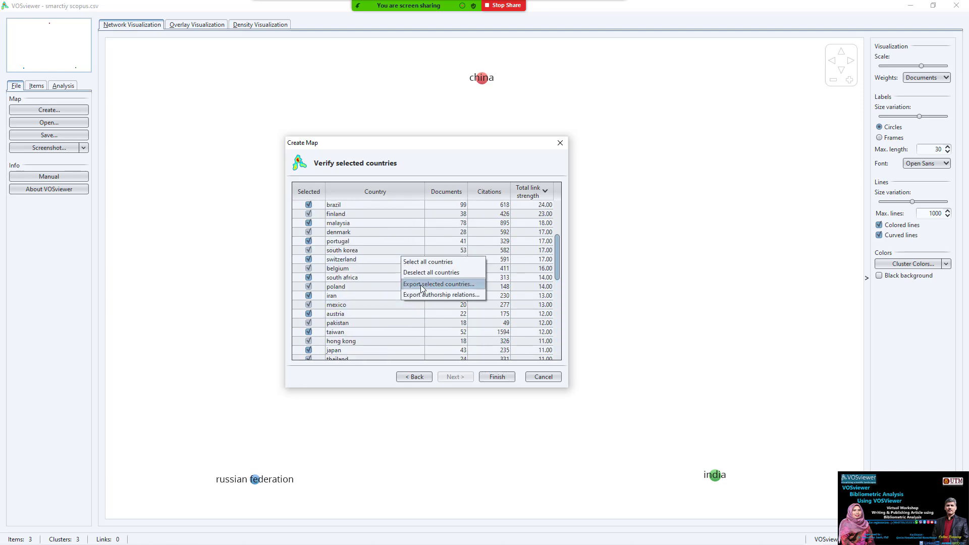
left_click(447, 286)
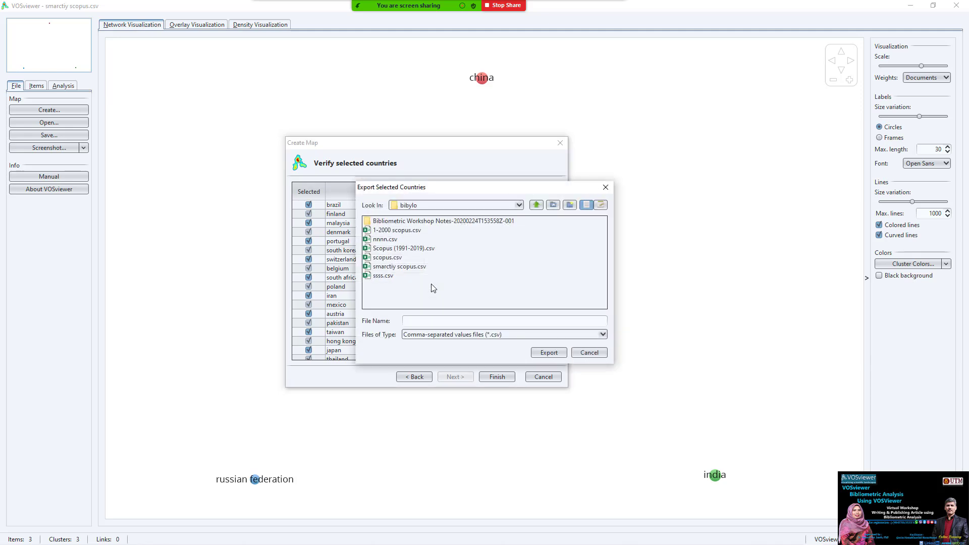
left_click(443, 205)
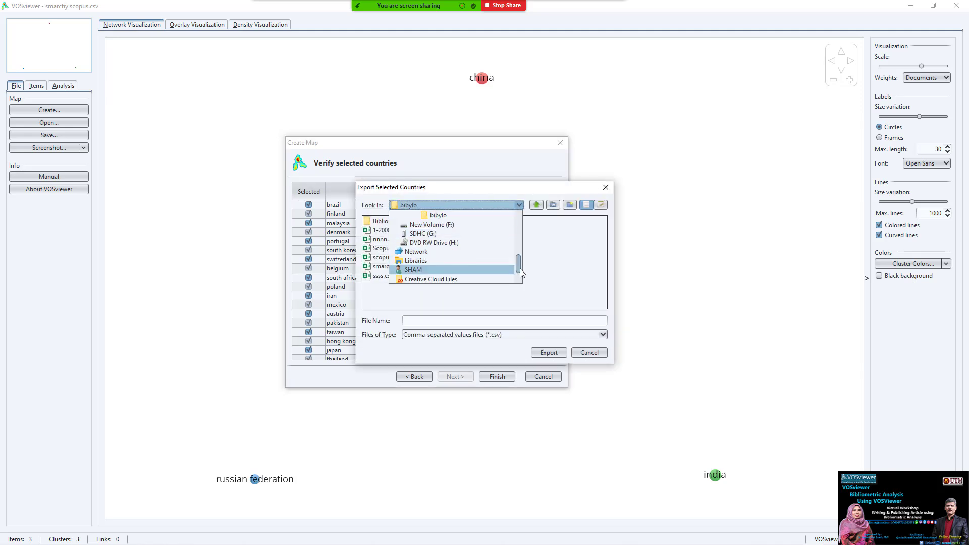
left_click_drag(520, 269, 519, 220)
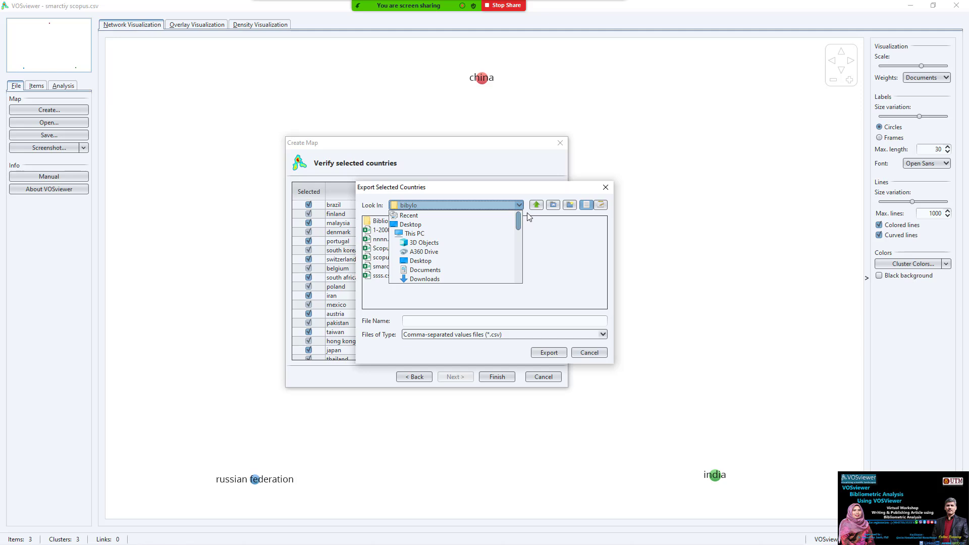
left_click(446, 225)
left_click(433, 320)
type("1")
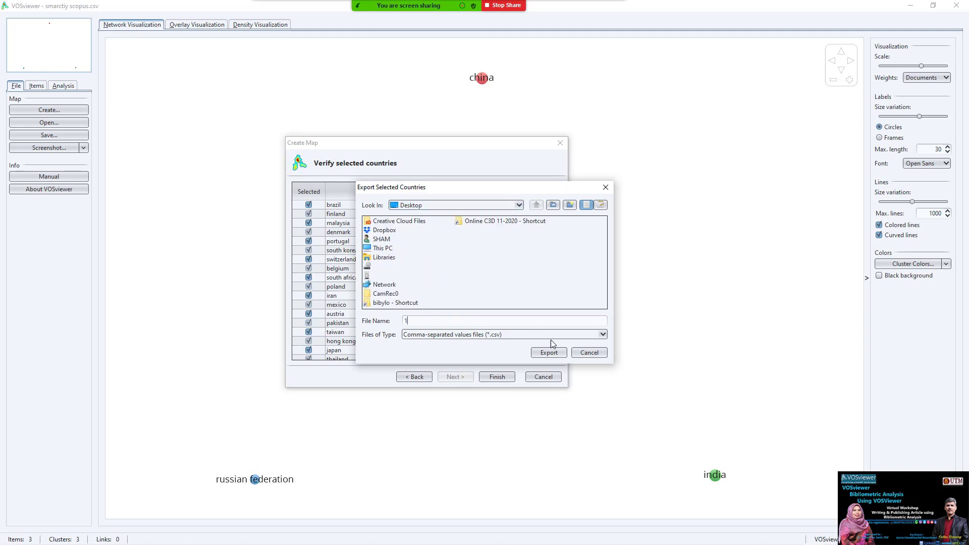
left_click(549, 352)
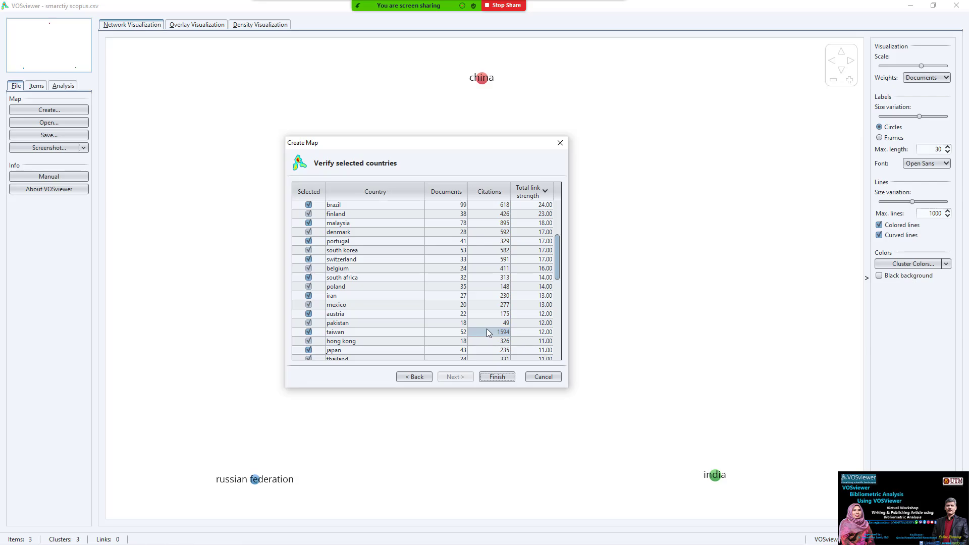
- Check the Windows desktop for the exported country list, and return to VOSviewer
key("super+d")
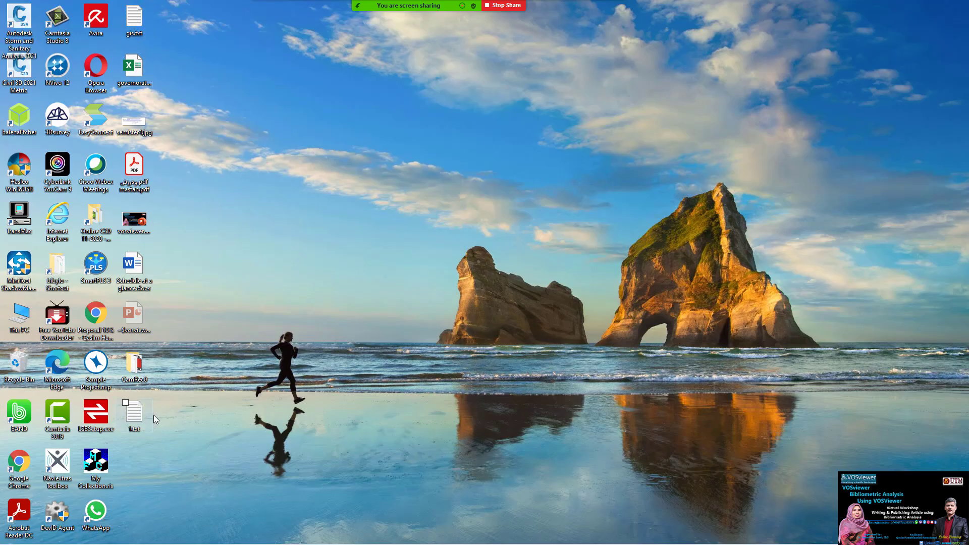
mouse_move(180, 540)
key("alt+Tab")
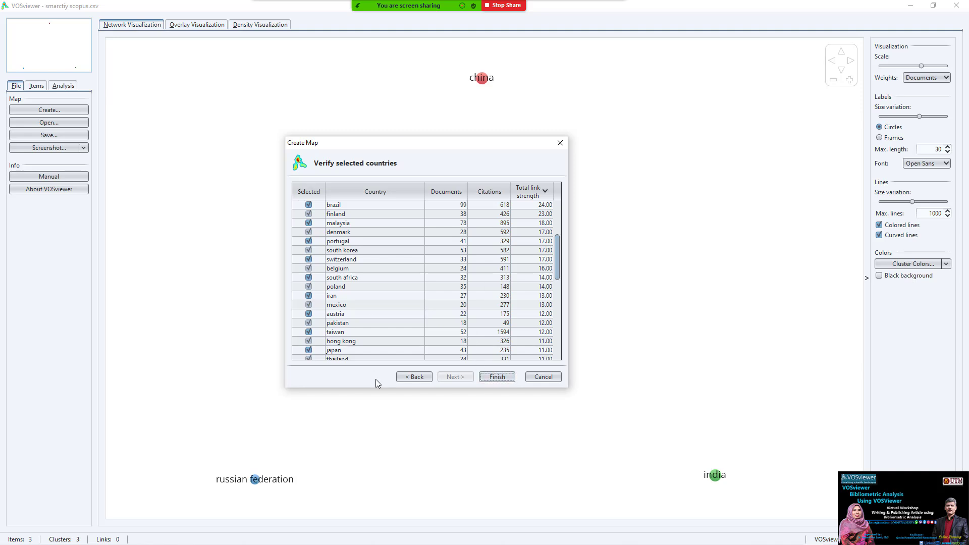
- Keep the number of countries and all selected countries, and generate the country co-authorship map
left_click(414, 377)
left_click(461, 377)
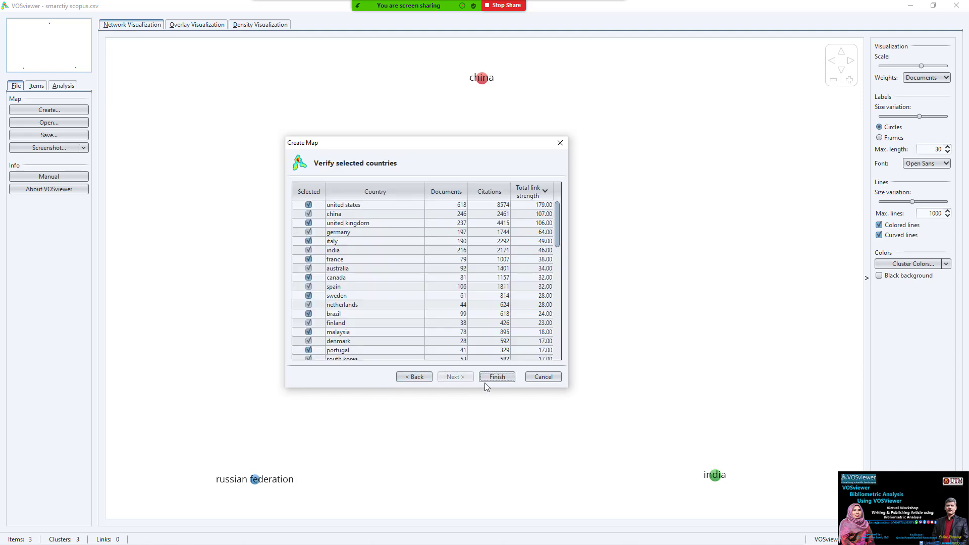
left_click(489, 380)
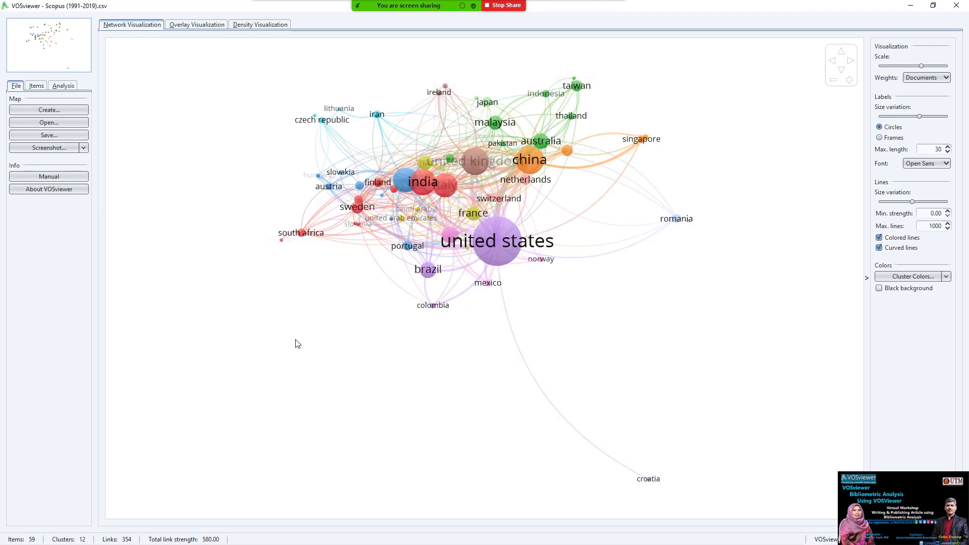
- Examine the country network up close, and compare it with its overlay and density visualizations
scroll(387, 137, "up", 2)
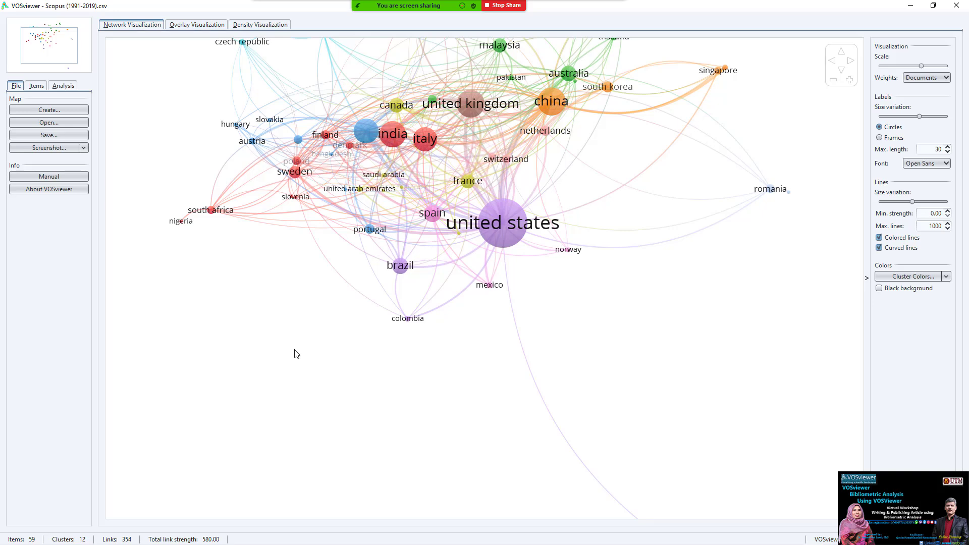
scroll(289, 341, "up", 1)
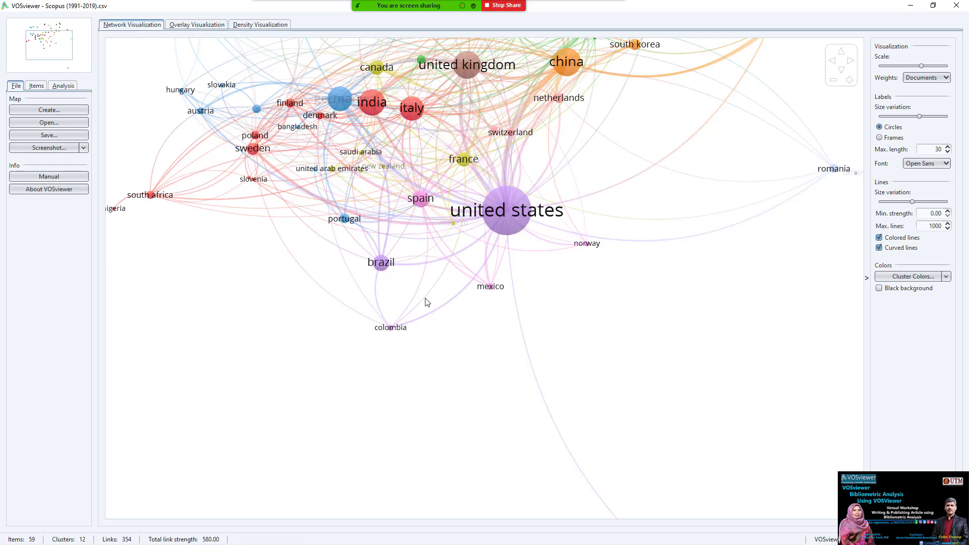
left_click(204, 27)
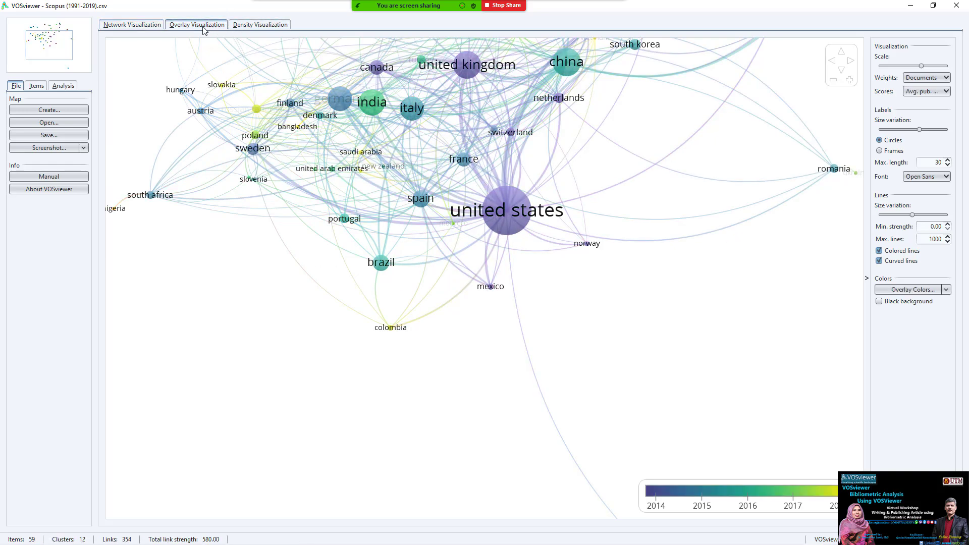
left_click(259, 27)
- Start another map based on bibliographic data, keeping Scopus (1991-2019).csv as the database file
left_click(70, 111)
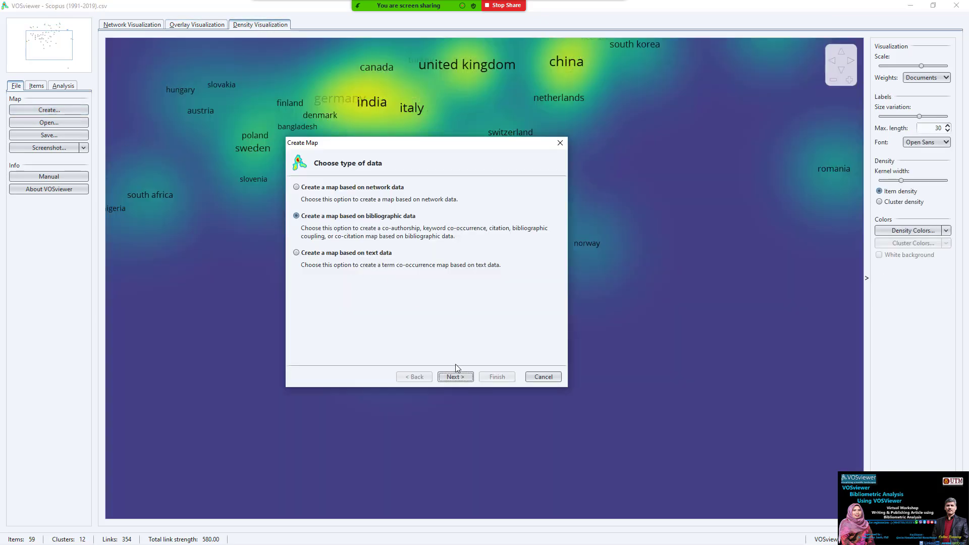
left_click(455, 381)
left_click(456, 382)
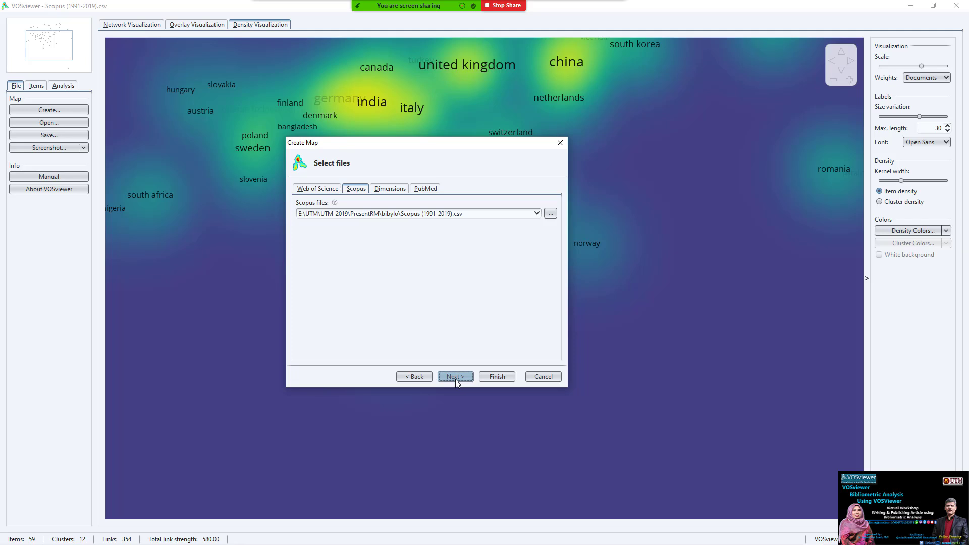
left_click(456, 381)
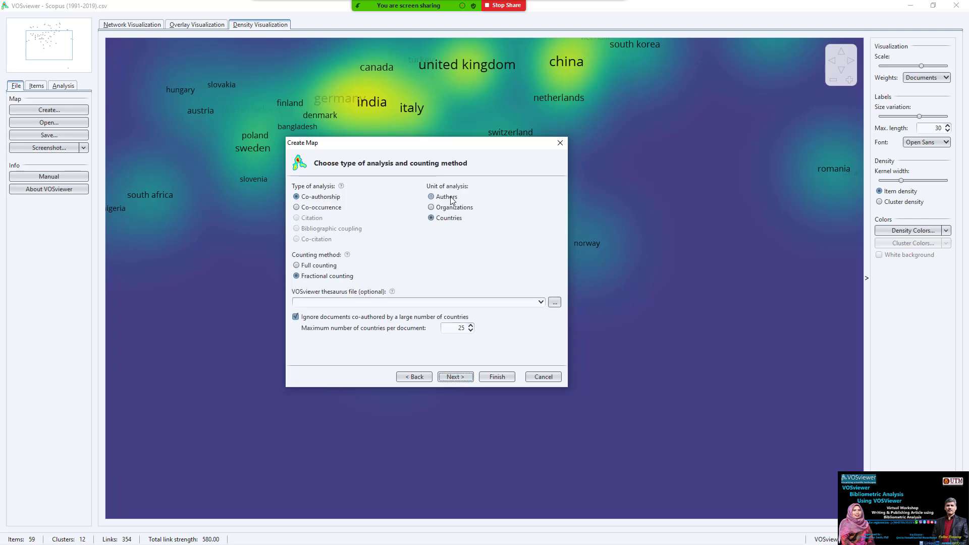
- Set authors as the unit of the co-authorship analysis and accept the default thresholds and number of authors
left_click(450, 197)
left_click(460, 378)
left_click(460, 378)
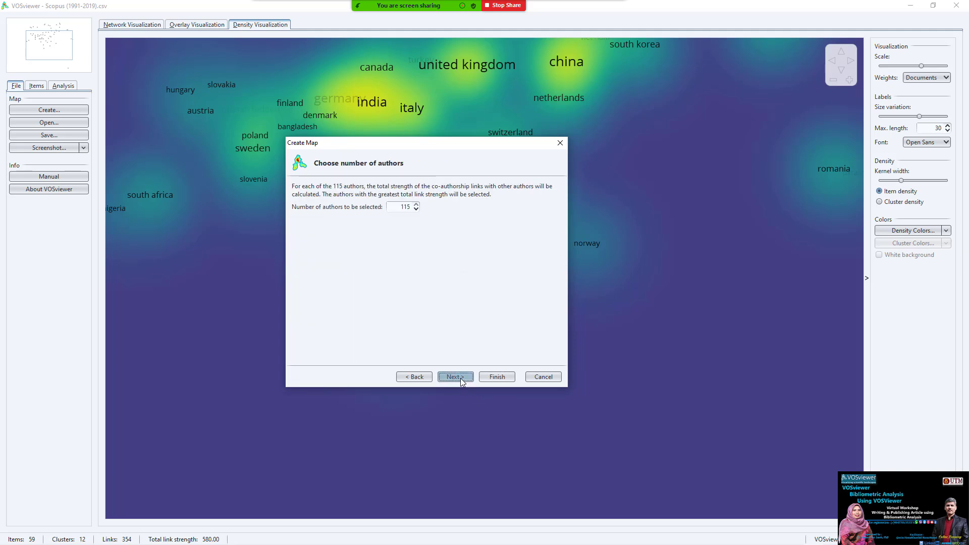
left_click(462, 379)
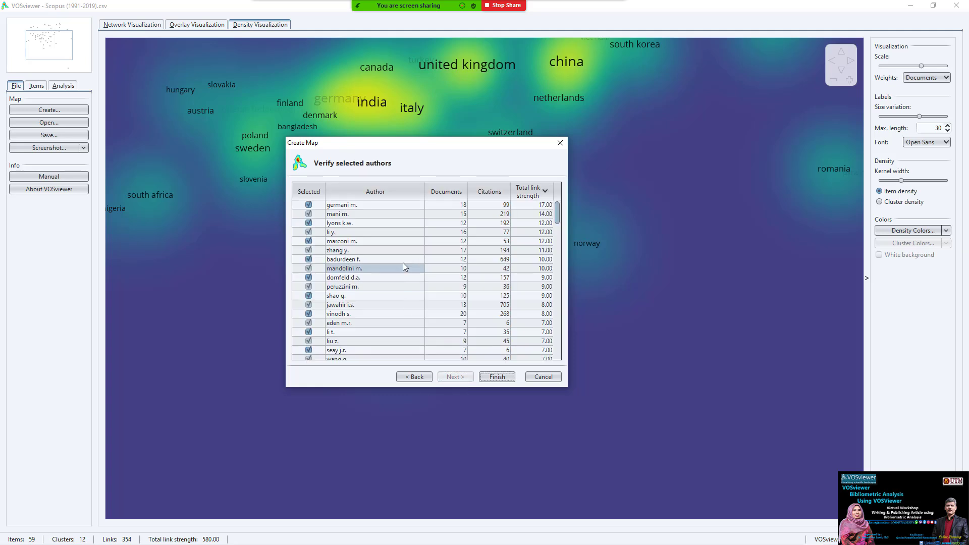
- Review the list of selected authors and go back to the author threshold settings
scroll(384, 217, "down", 1)
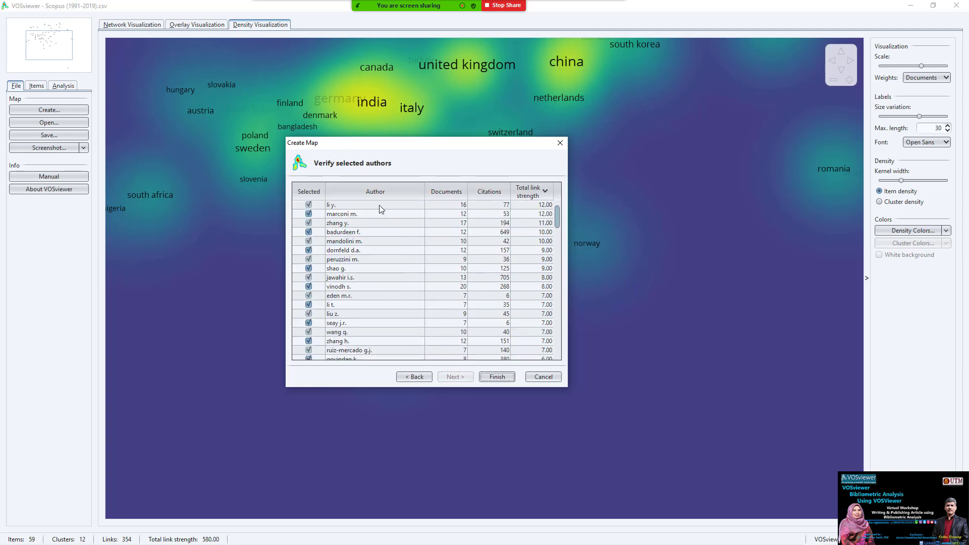
left_click(414, 376)
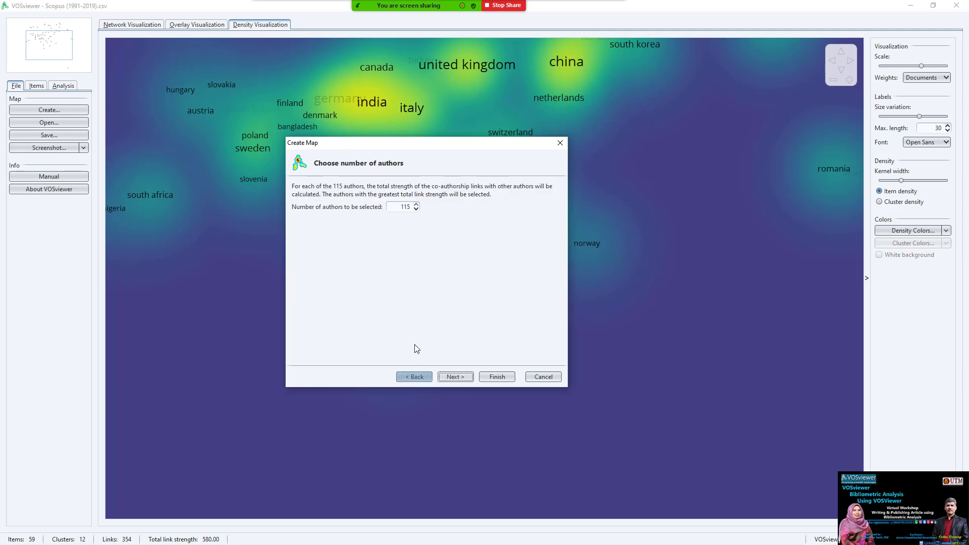
left_click(418, 378)
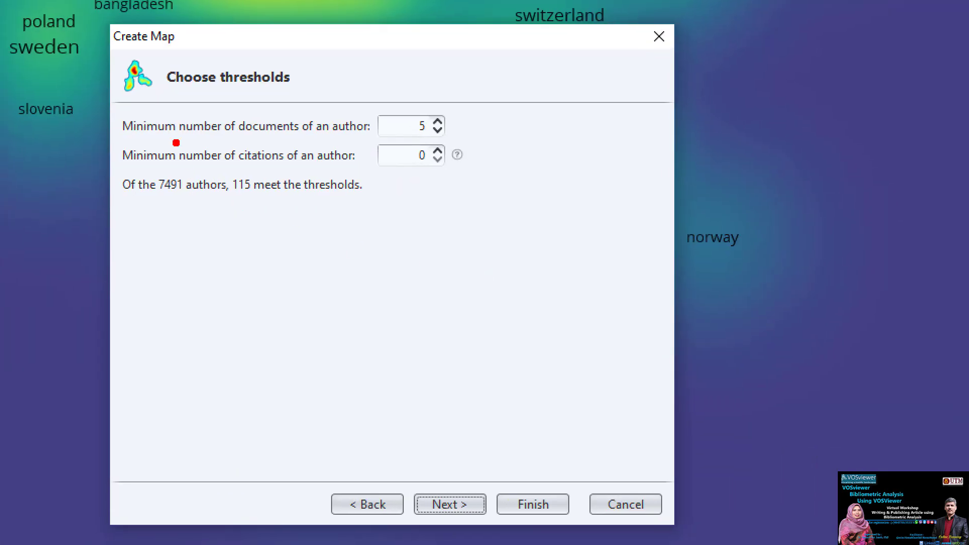
- Keep the author thresholds at 5 documents and 0 citations, accept the selected authors, and finish creating the map
mouse_move(130, 144)
left_mouse_down()
mouse_move(230, 138)
mouse_move(289, 145)
left_mouse_up()
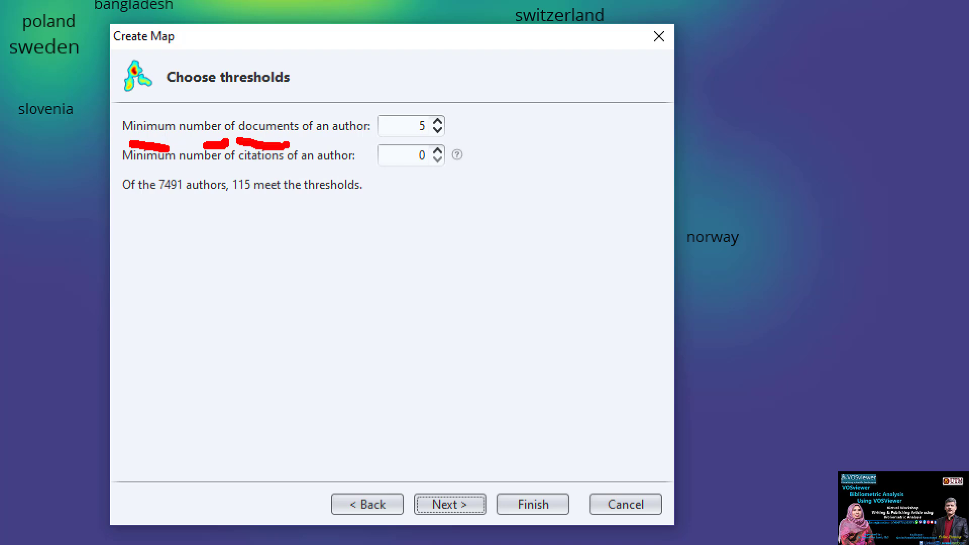
left_click(362, 137)
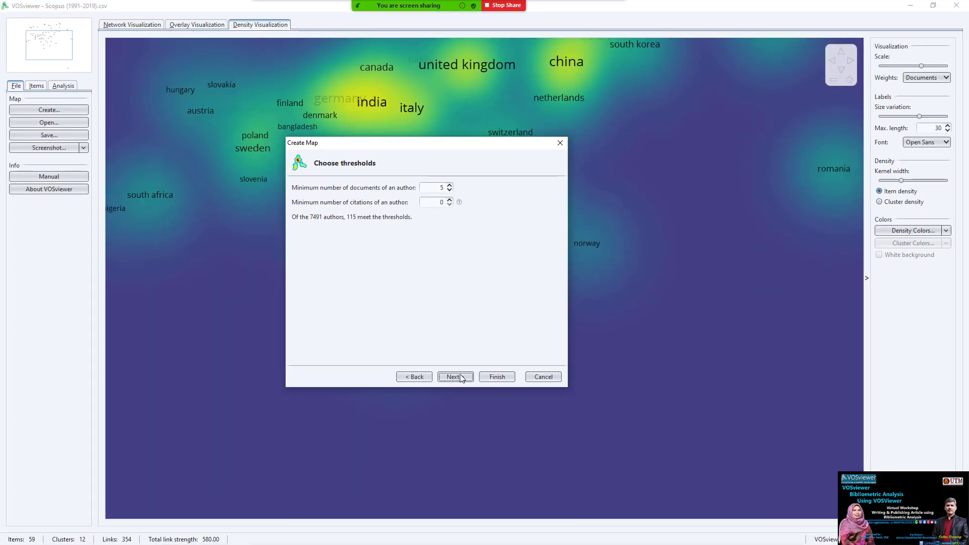
left_click(453, 503)
left_click(456, 378)
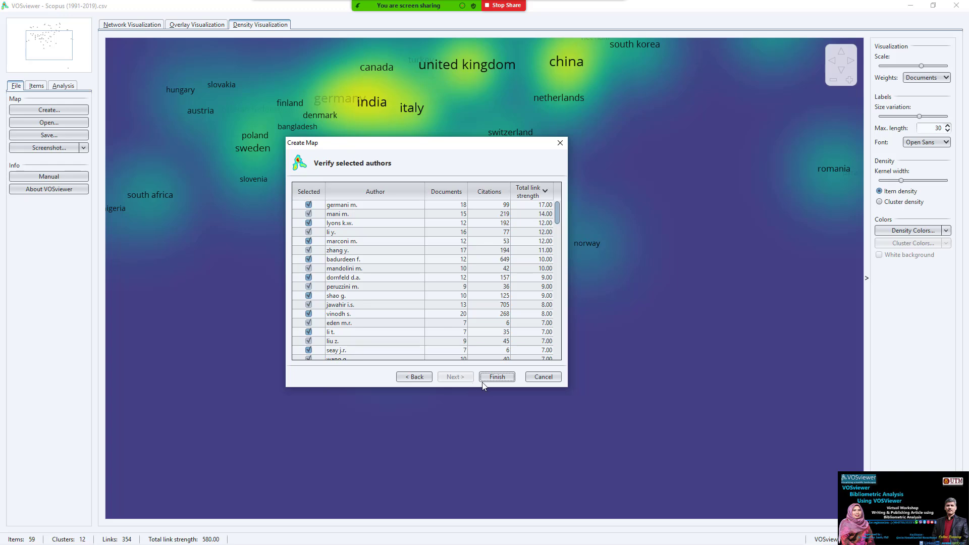
left_click(496, 378)
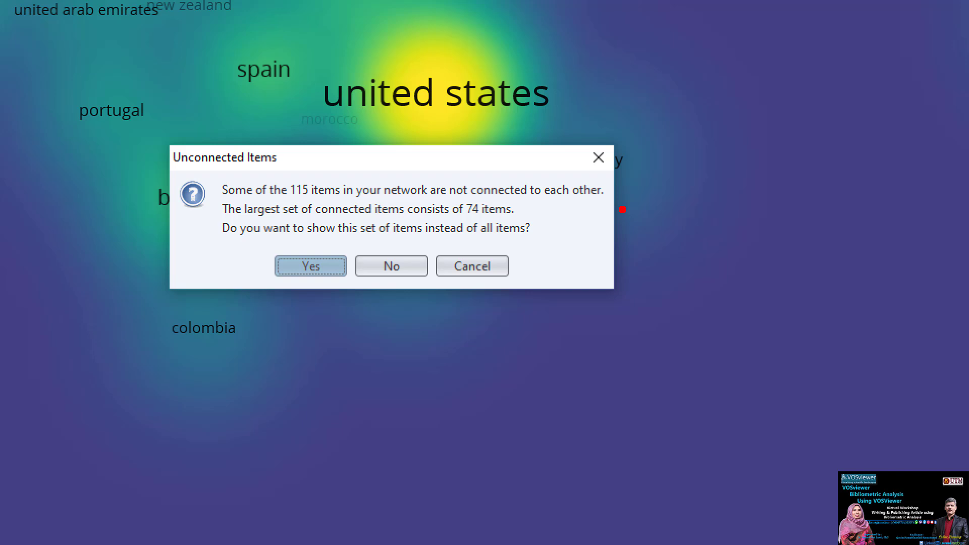
- Review the question about unconnected items and show all authors instead of only the largest connected set
left_click_drag(608, 196, 572, 197)
left_click_drag(471, 216, 492, 216)
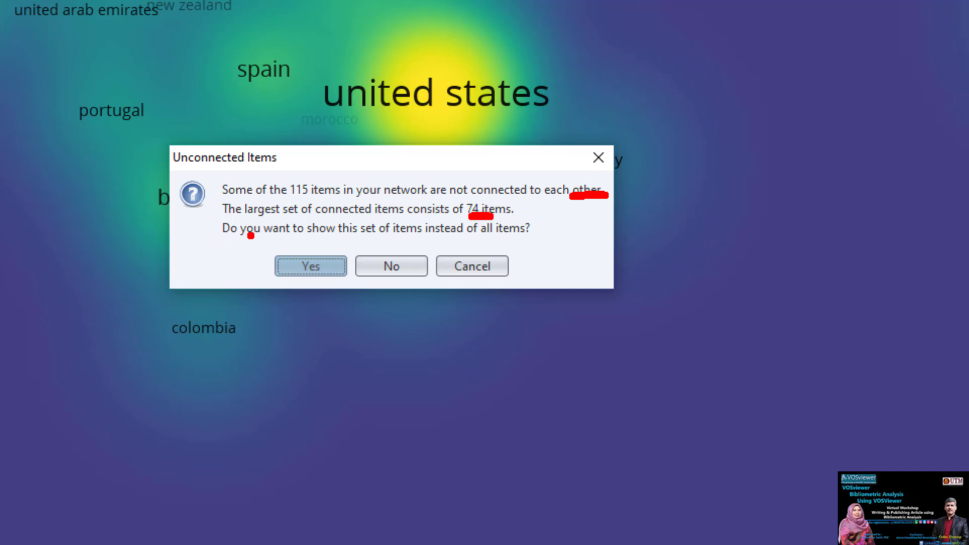
left_click_drag(248, 235, 537, 237)
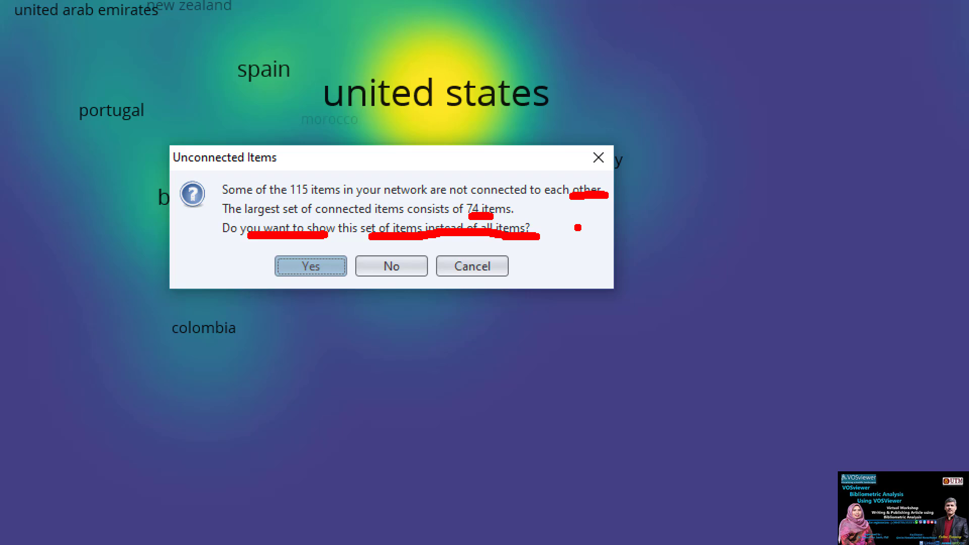
mouse_move(477, 192)
left_mouse_down()
mouse_move(463, 191)
mouse_move(469, 216)
mouse_move(488, 209)
left_mouse_up()
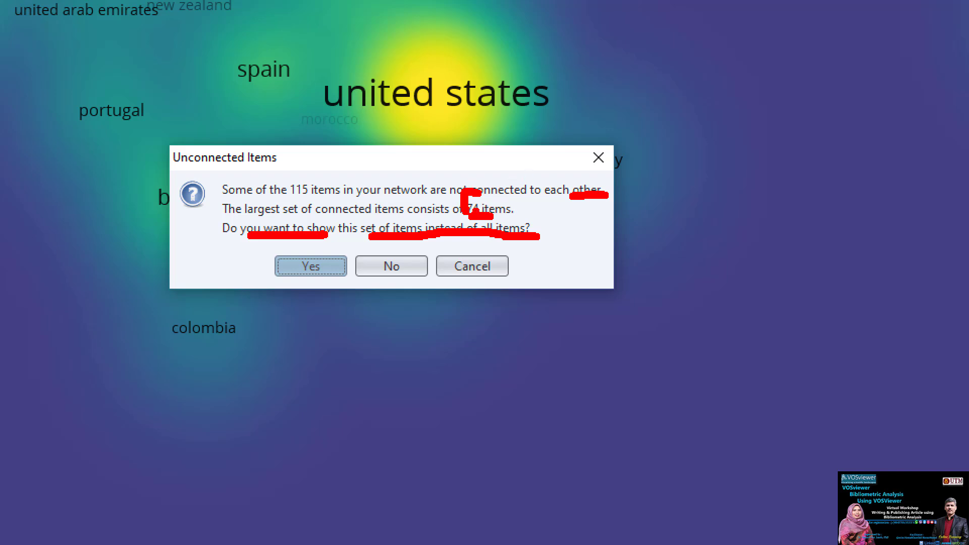
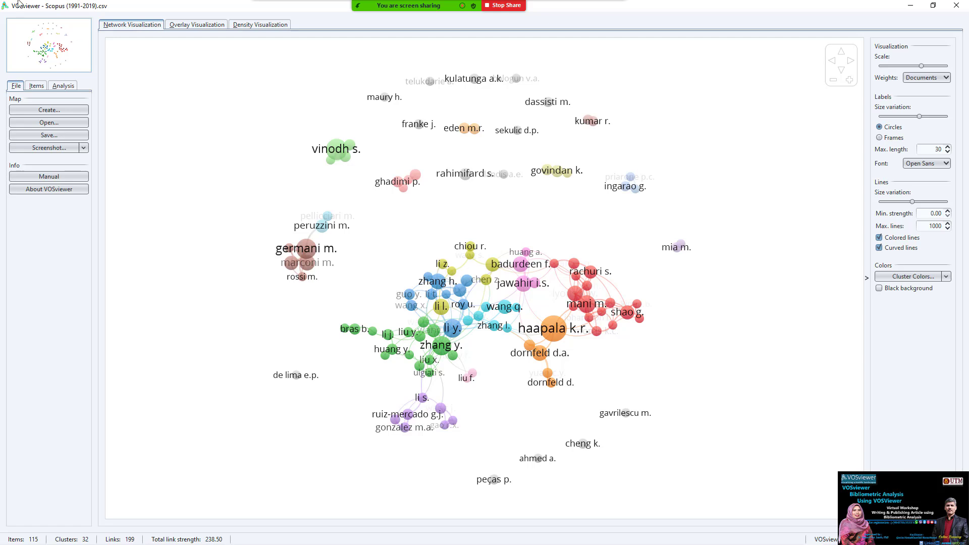
- Examine the author map's overlay visualization, its items grouped by cluster, and the available normalization methods
left_click(196, 25)
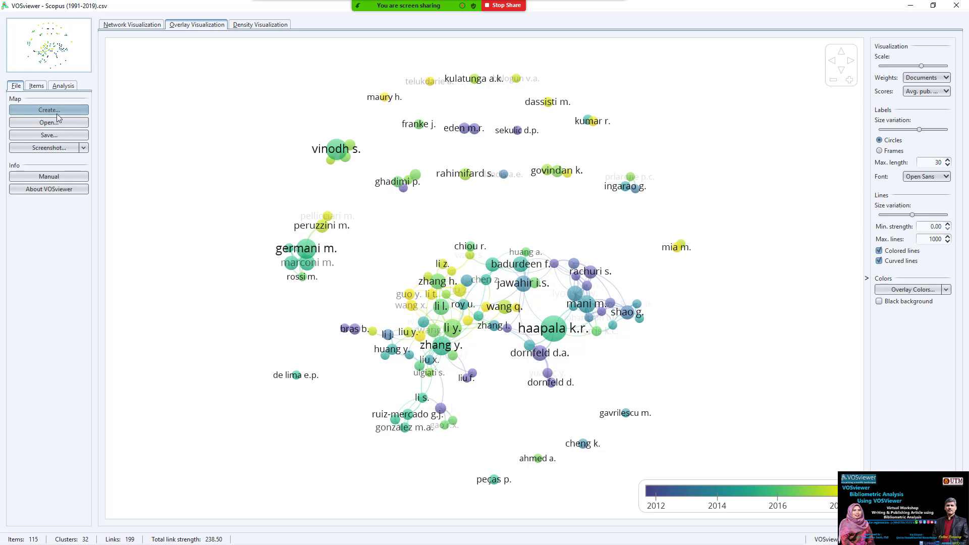
left_click(42, 86)
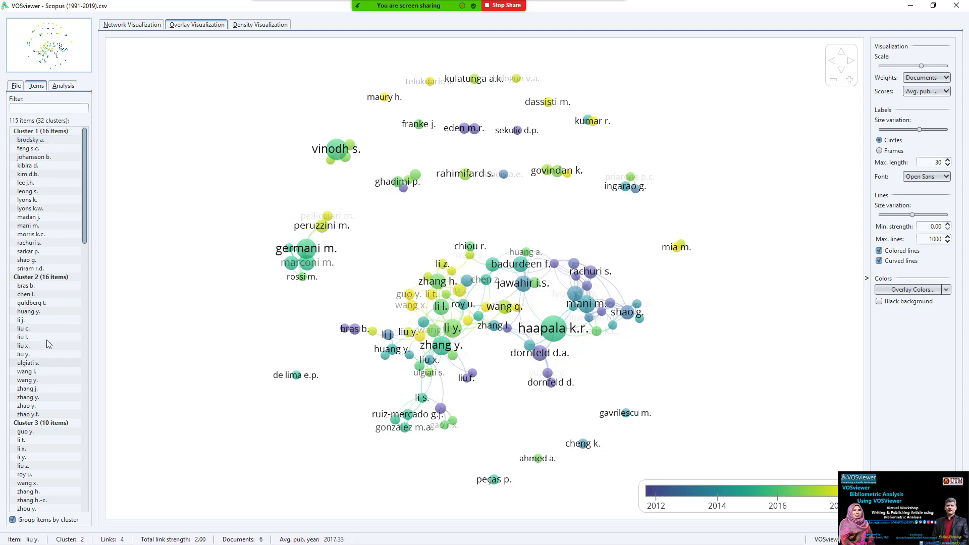
left_click(64, 86)
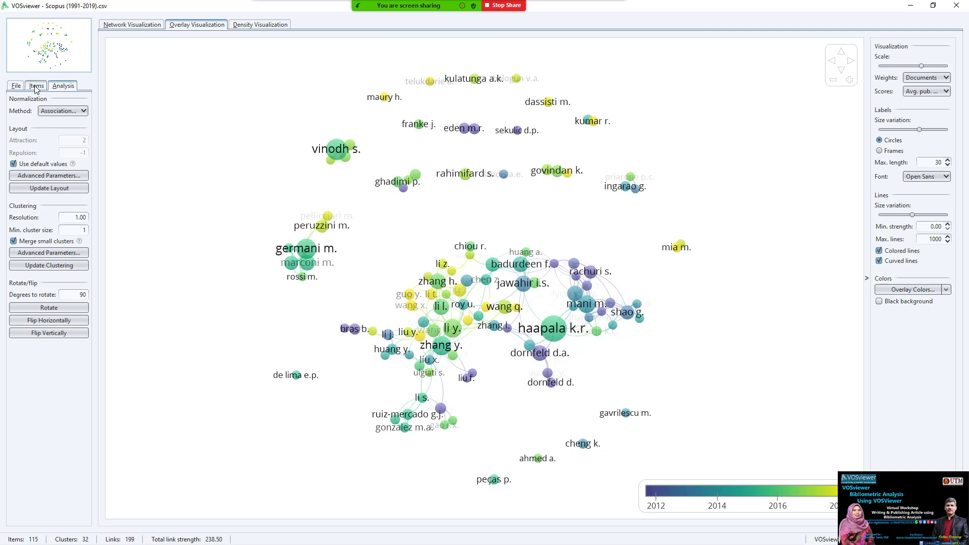
left_click(82, 111)
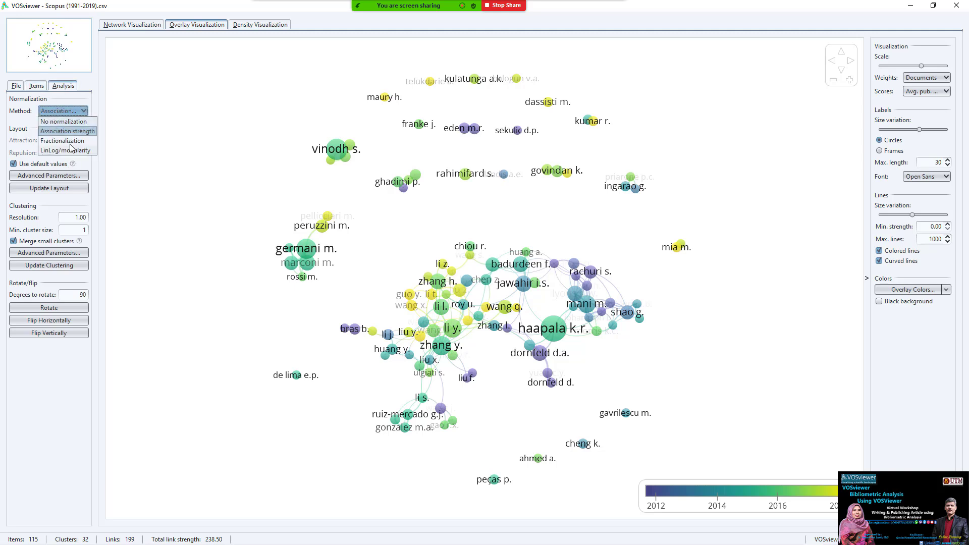
left_click(103, 117)
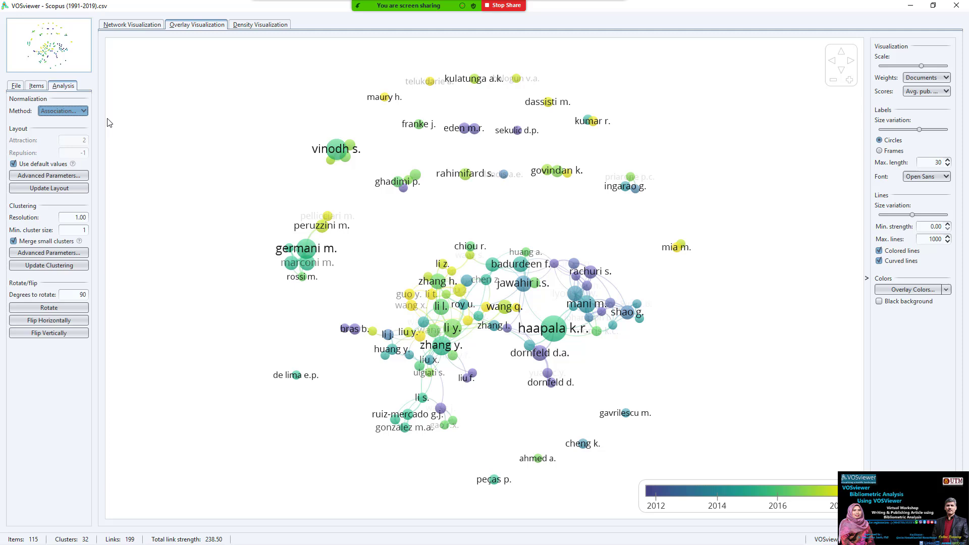
- Review the advanced layout parameters, such as random starts and maximum iterations, and leave without applying them
left_click(49, 176)
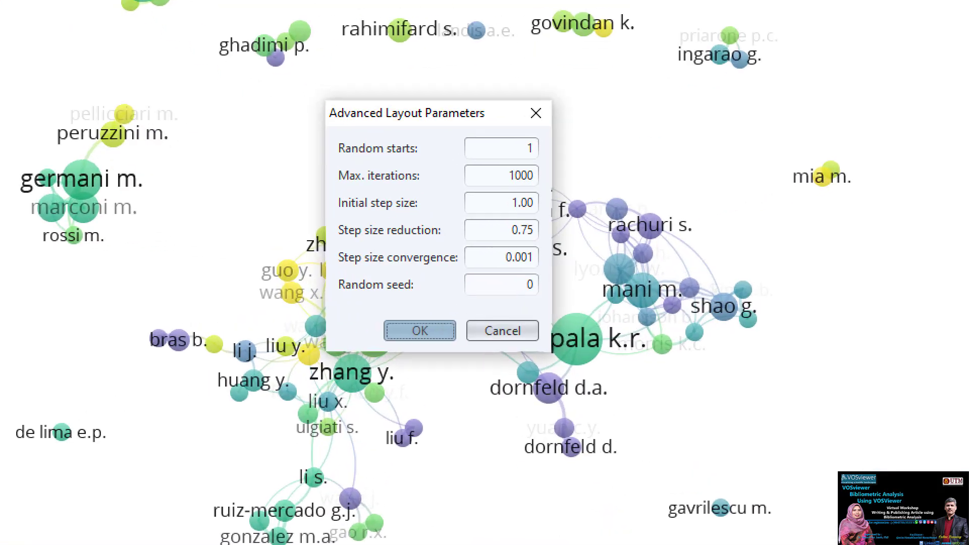
left_click_drag(476, 233, 529, 185)
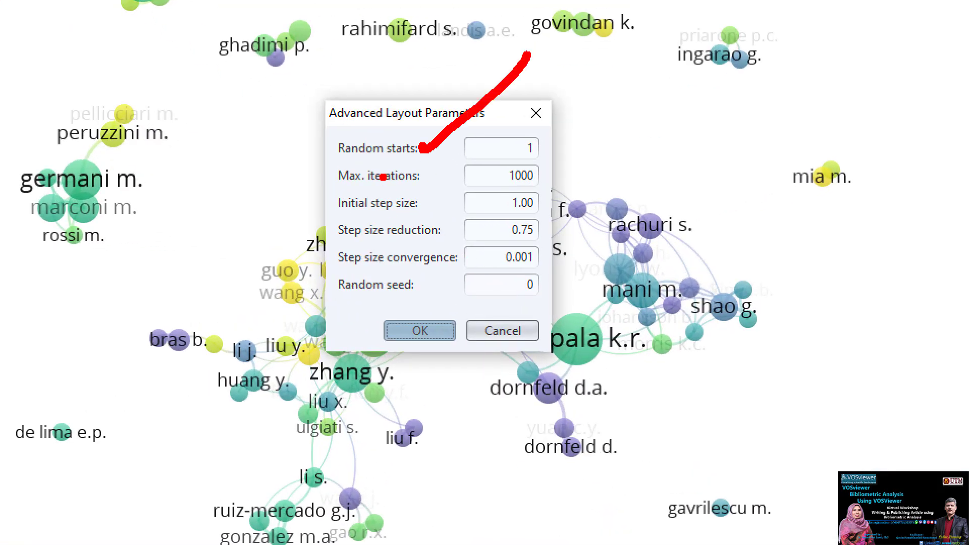
left_click_drag(437, 182, 459, 164)
left_click_drag(420, 201, 467, 173)
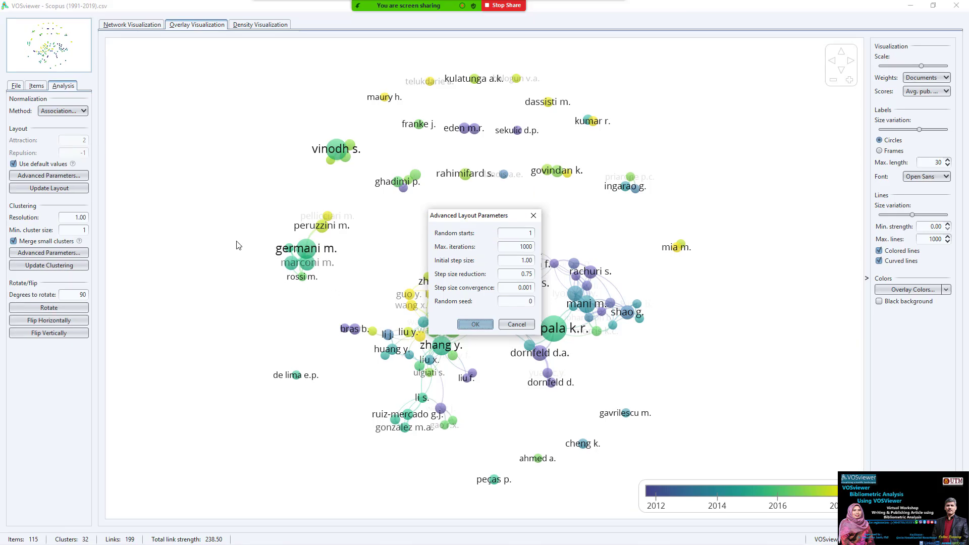
left_click(516, 324)
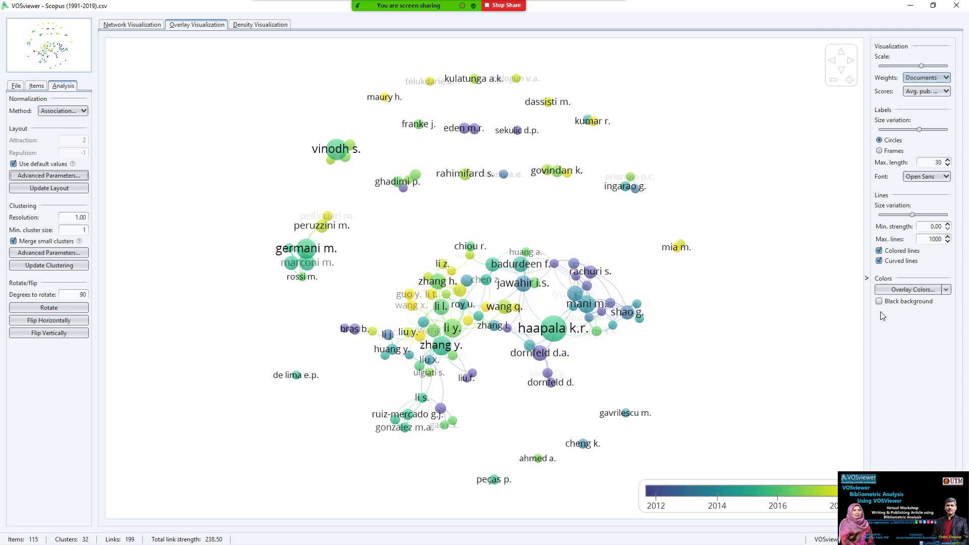
- Preview the authors as frames instead of circles, and compare the map's density, overlay and network visualizations
left_click(892, 151)
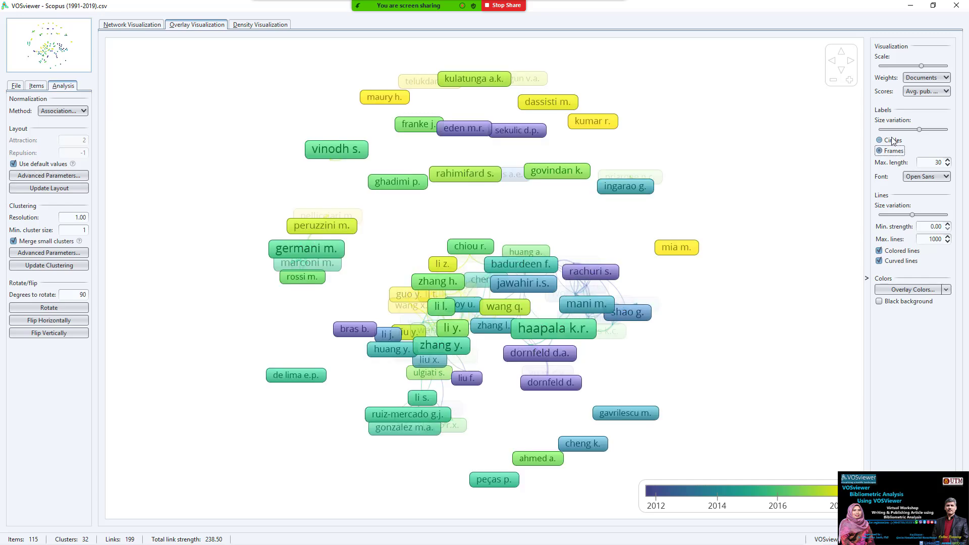
left_click(892, 141)
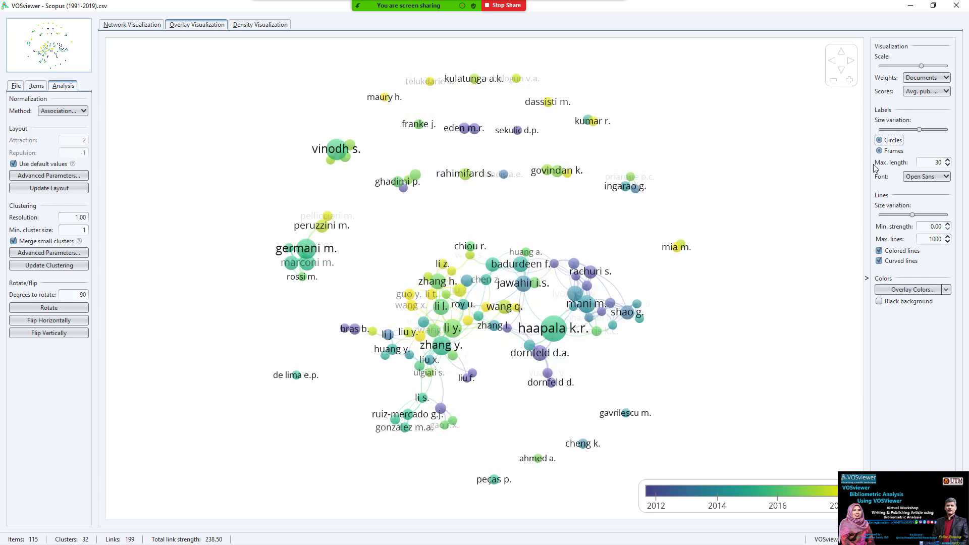
left_click(259, 25)
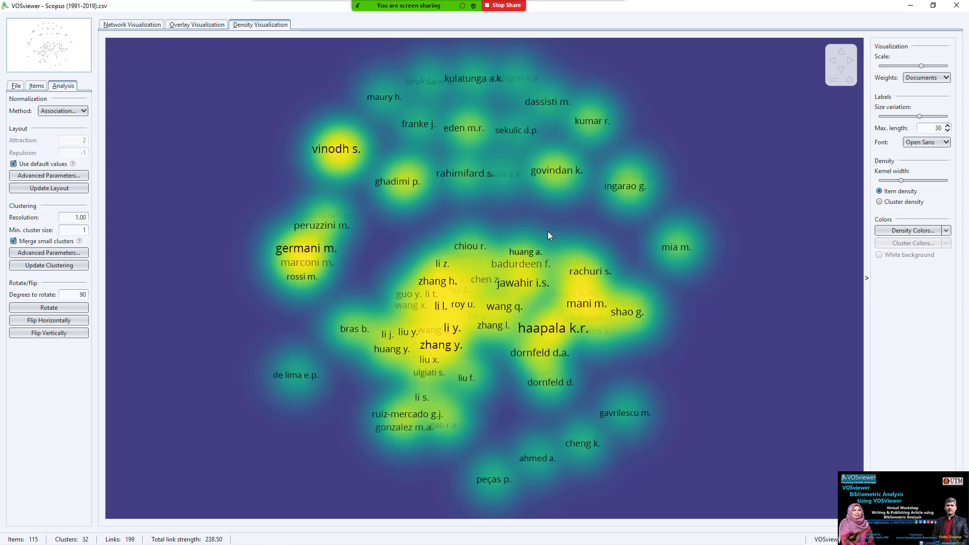
left_click(171, 25)
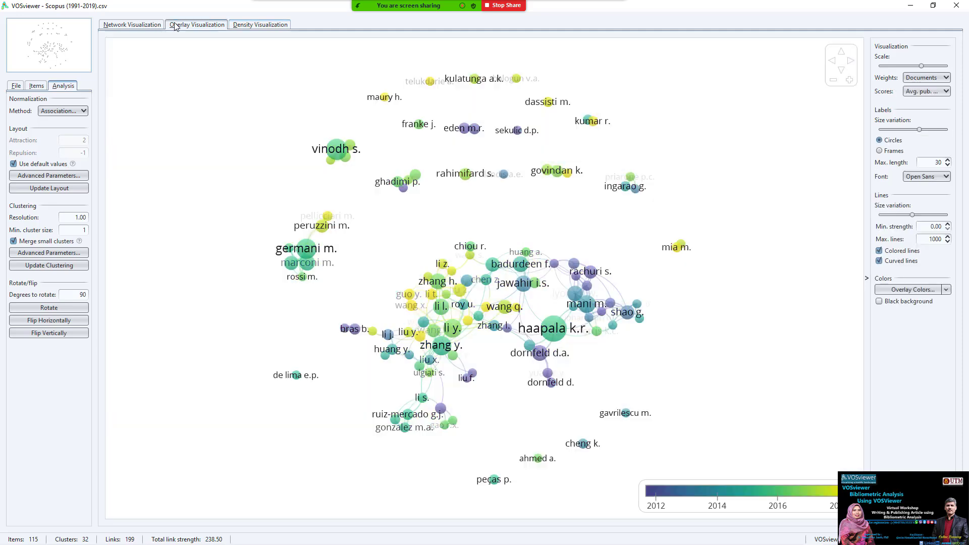
left_click(144, 25)
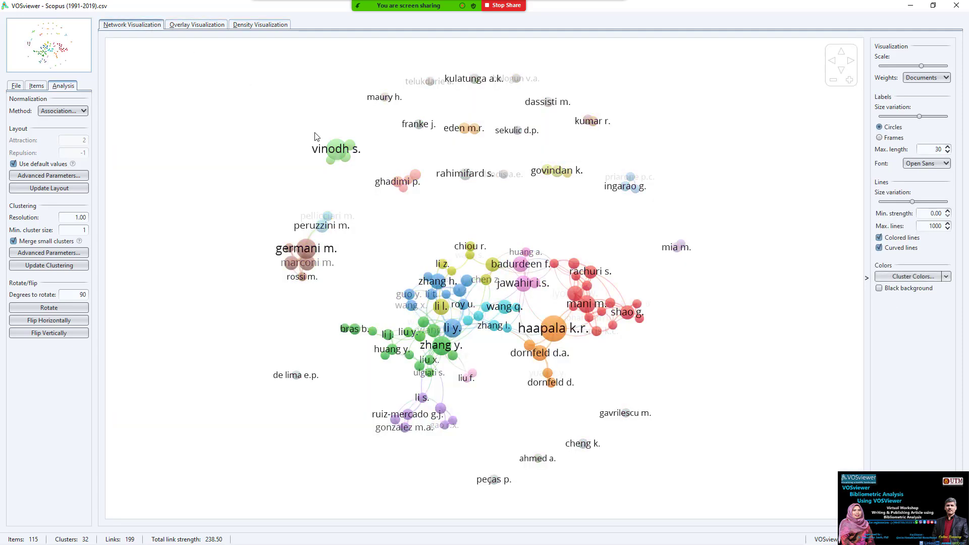
left_click(277, 24)
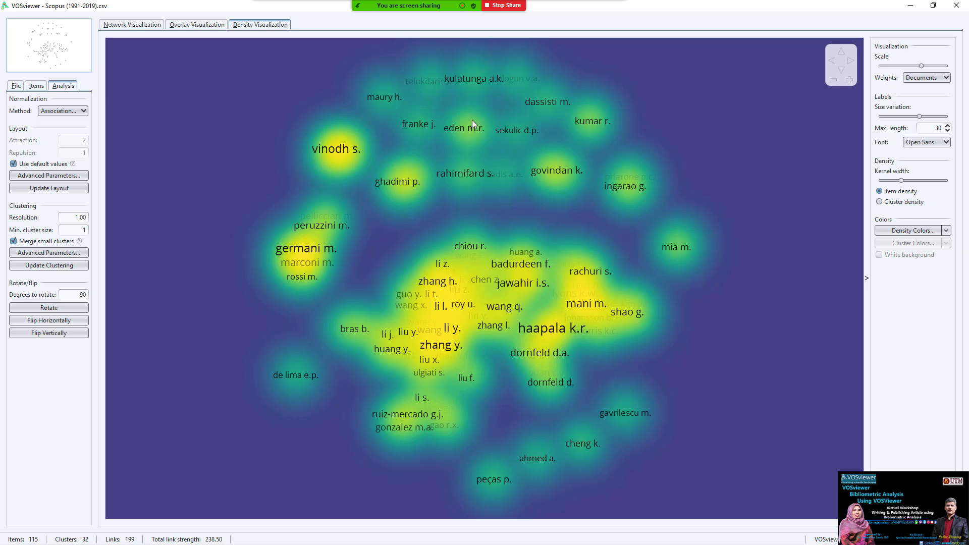
left_click(197, 25)
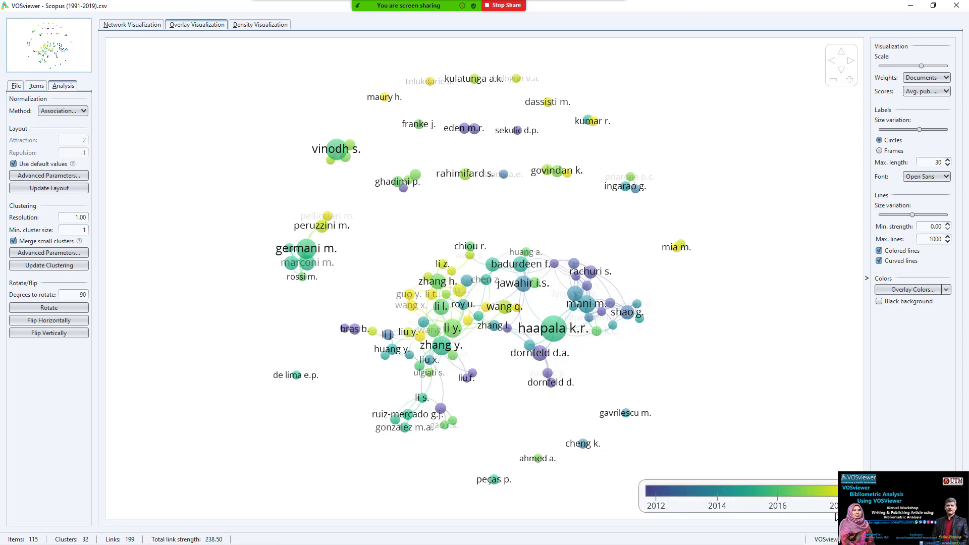
left_click(134, 24)
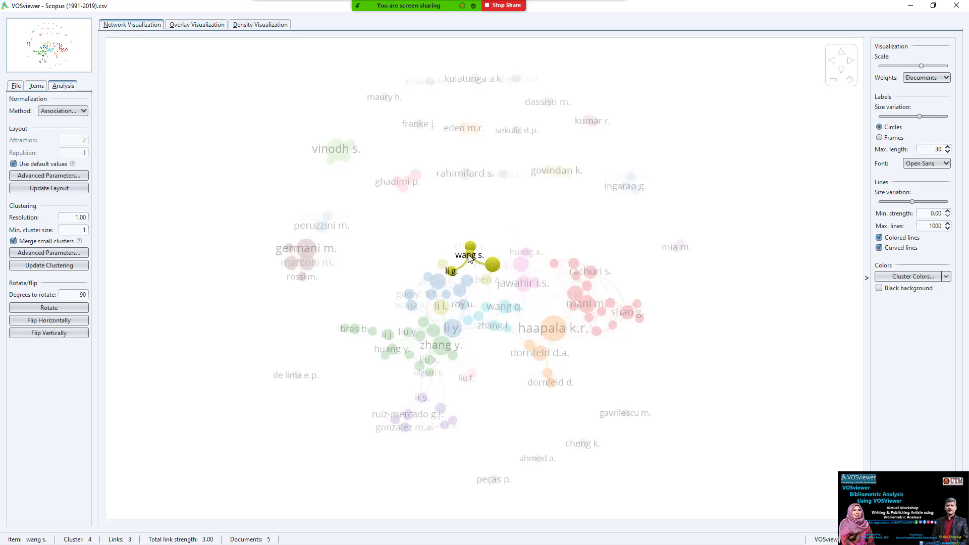
- Start a new map based on bibliographic data from Scopus (1991-2019).csv and proceed to the choice of analysis type
left_click(19, 87)
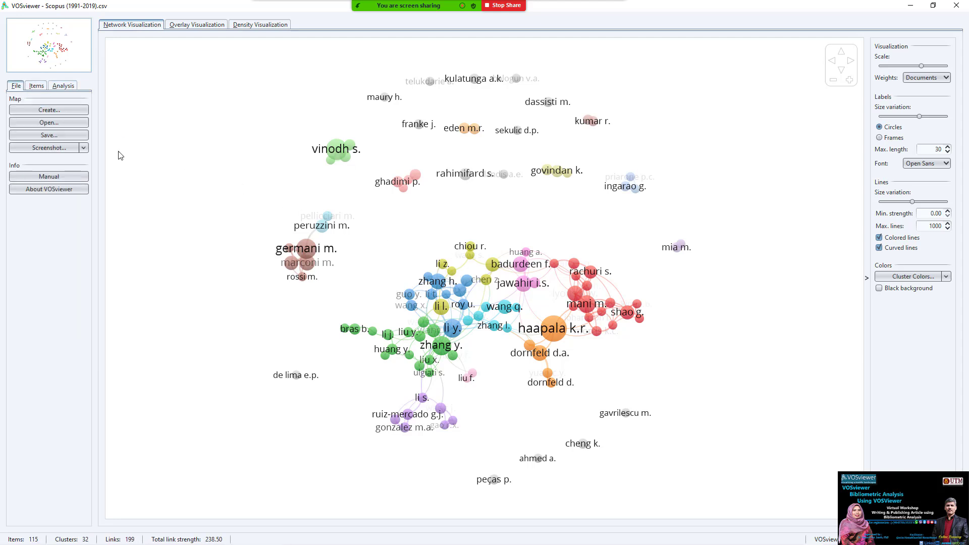
left_click(49, 110)
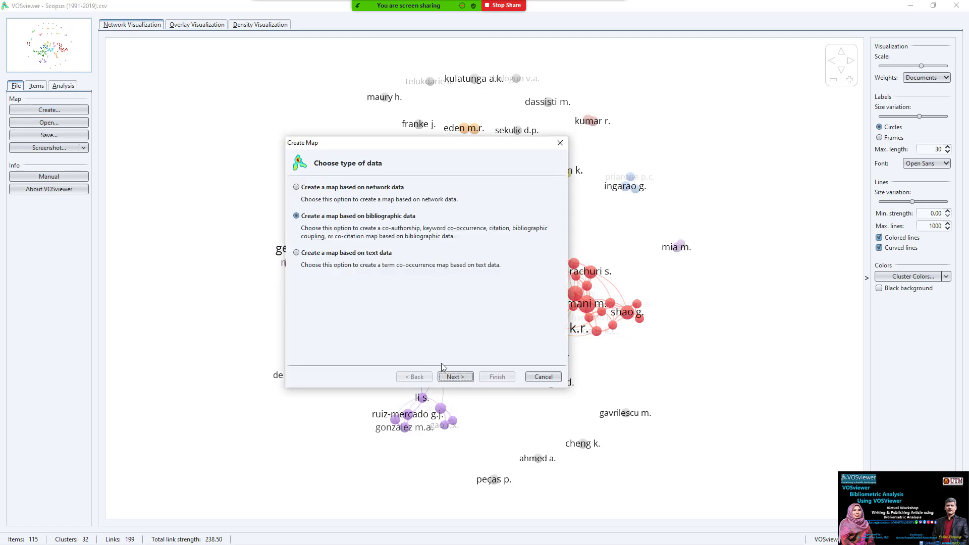
left_click(462, 377)
left_click(469, 378)
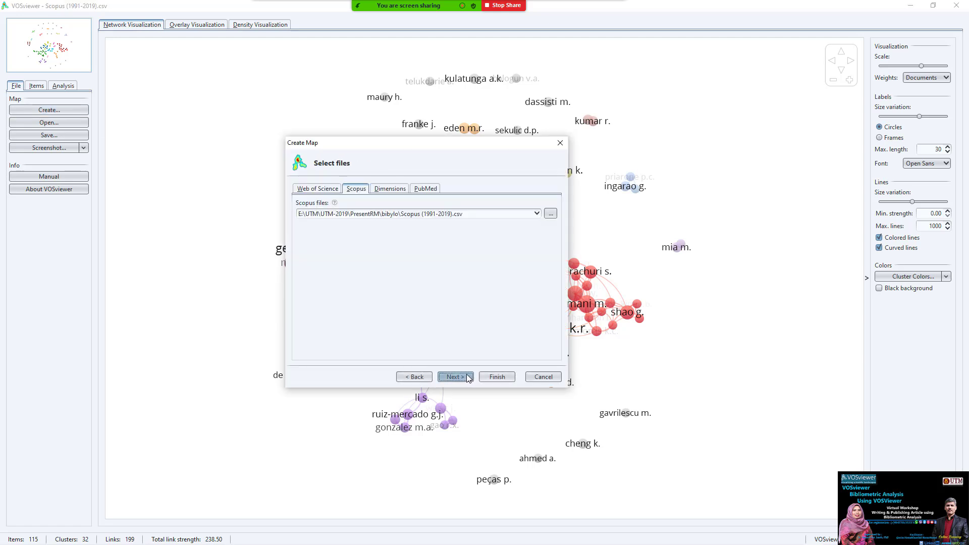
left_click(453, 378)
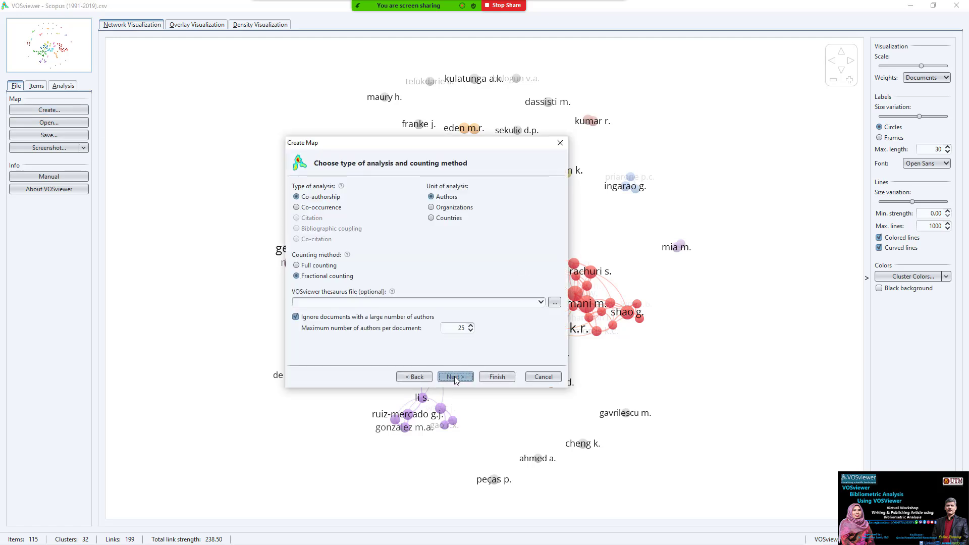